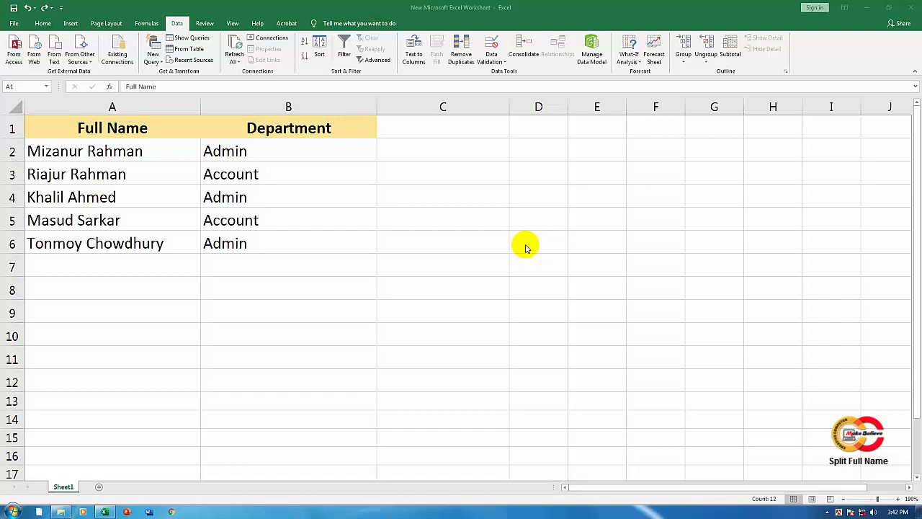
Step: Examine the Full Name and Department columns and their entries in rows 2 to 6
left_click(146, 129)
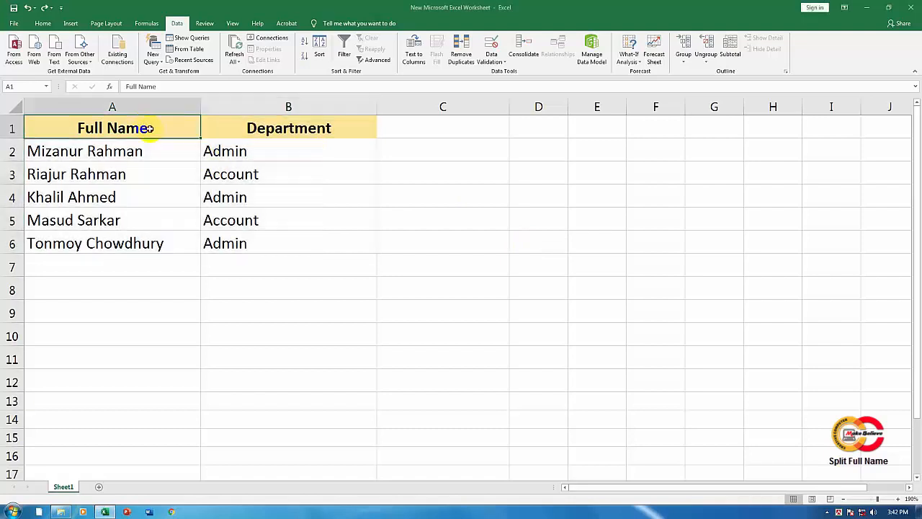
left_click_drag(147, 128, 307, 241)
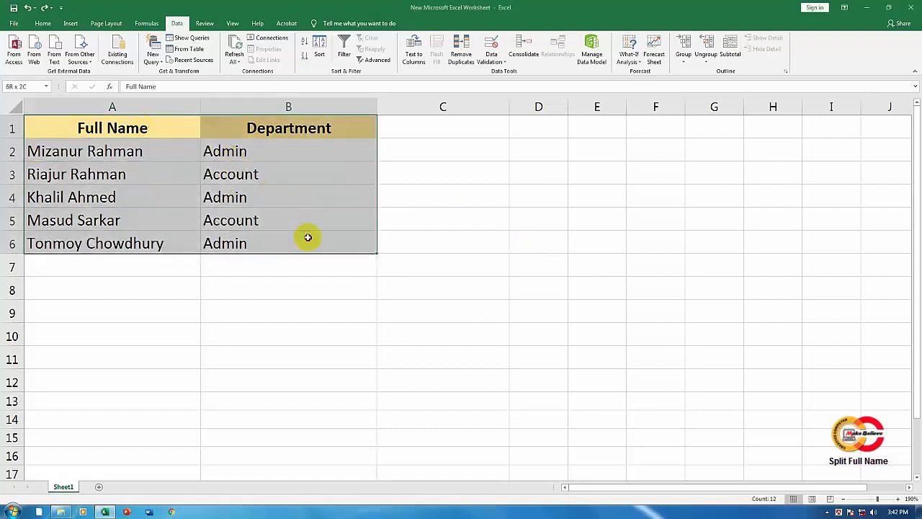
left_click(155, 130)
left_click(231, 128)
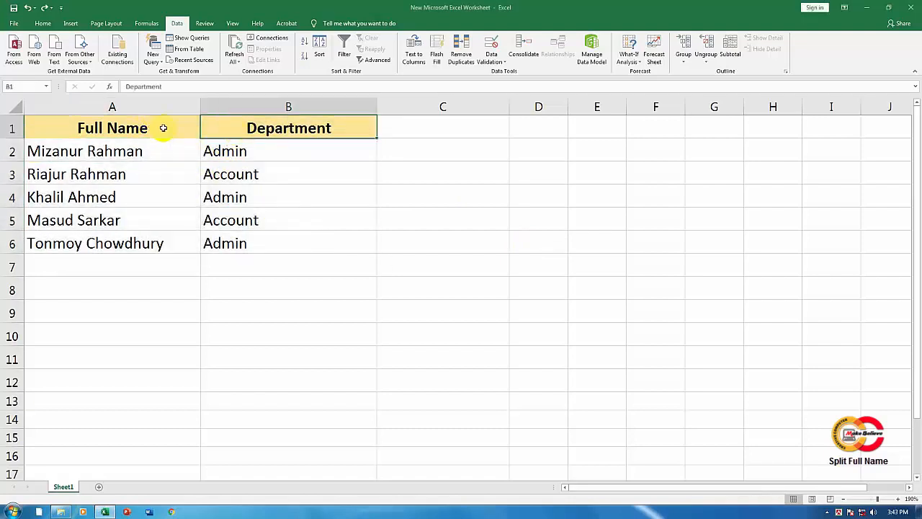
left_click_drag(164, 152, 168, 241)
left_click_drag(310, 128, 315, 238)
left_click(284, 128)
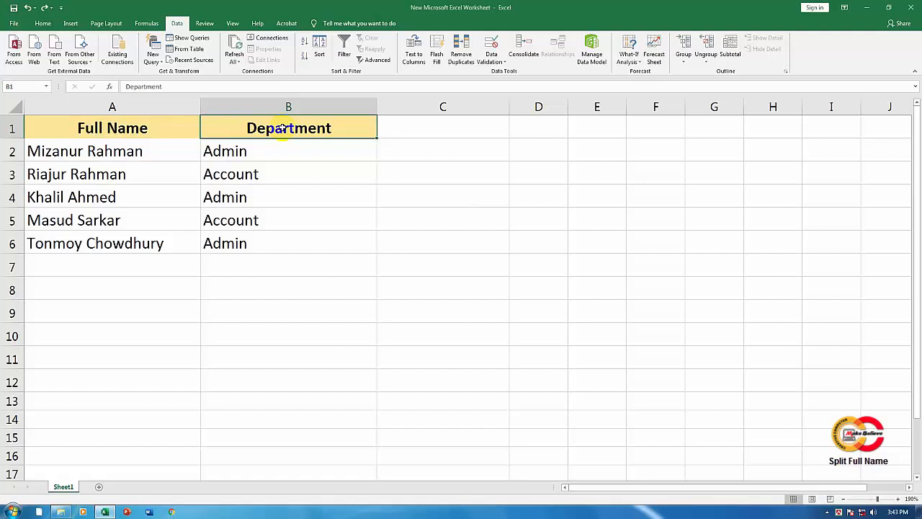
left_click(159, 130)
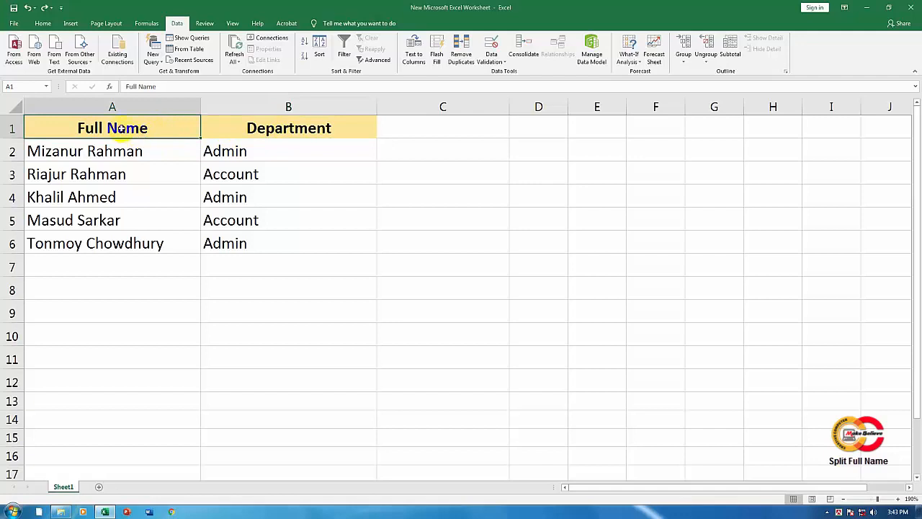
left_click_drag(123, 149, 127, 238)
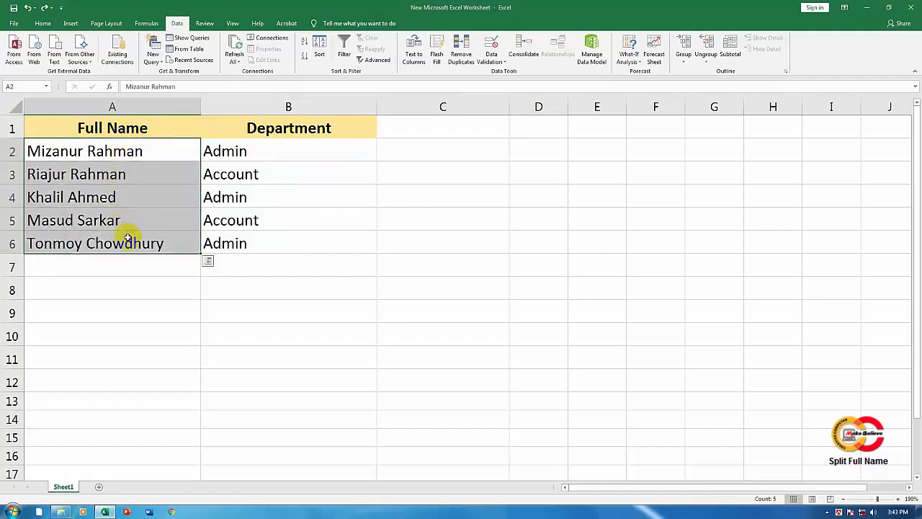
left_click(143, 128)
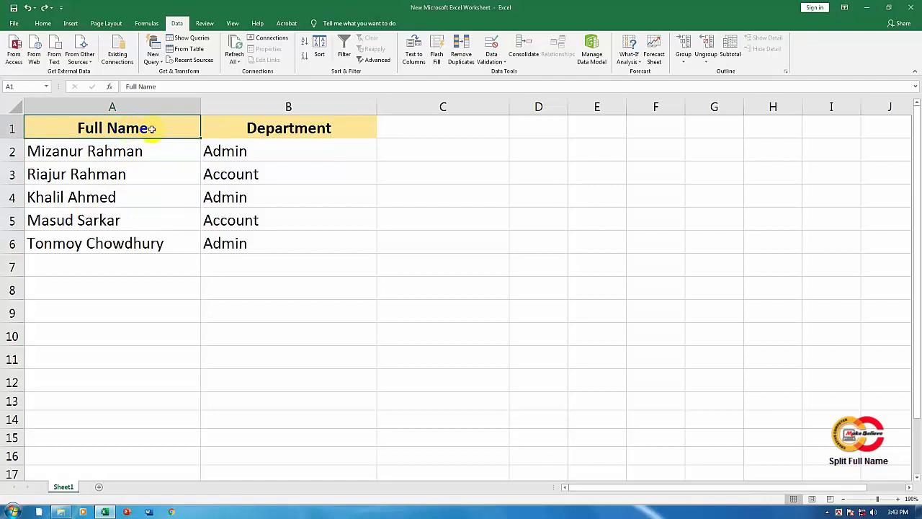
left_click(116, 154)
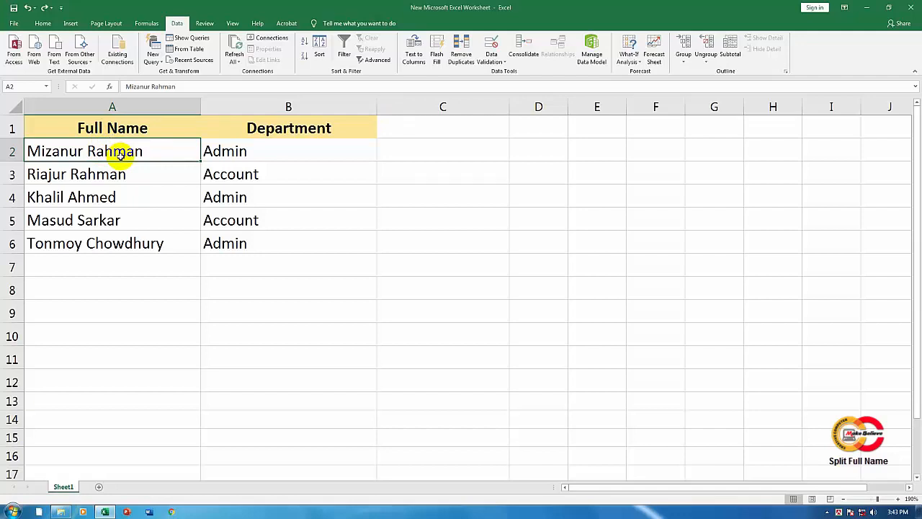
left_click(253, 148)
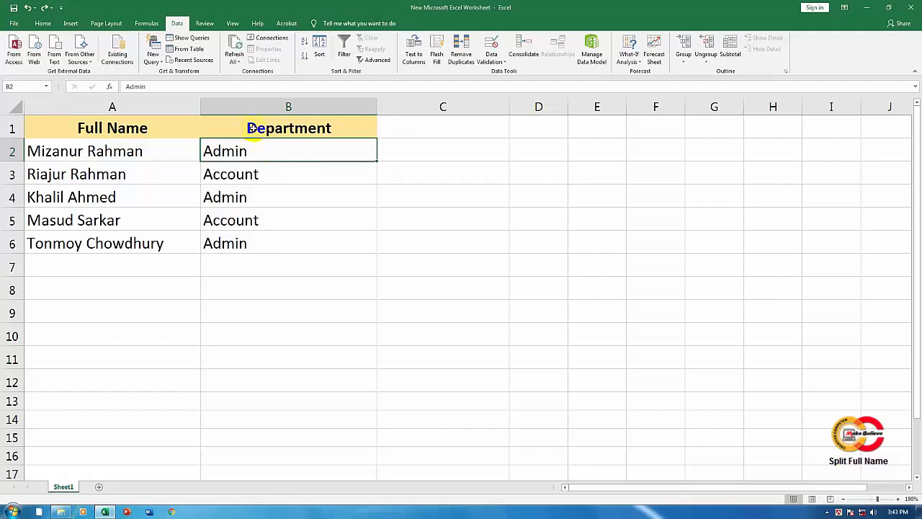
left_click(142, 130)
Step: Insert an entire column before the Department column and enter the heading "First Name" in B1
left_click(265, 134)
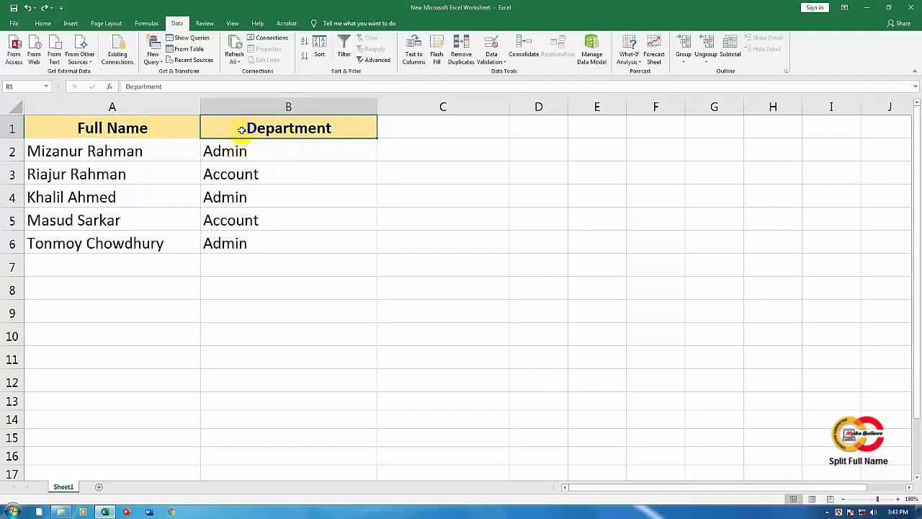
key("Down")
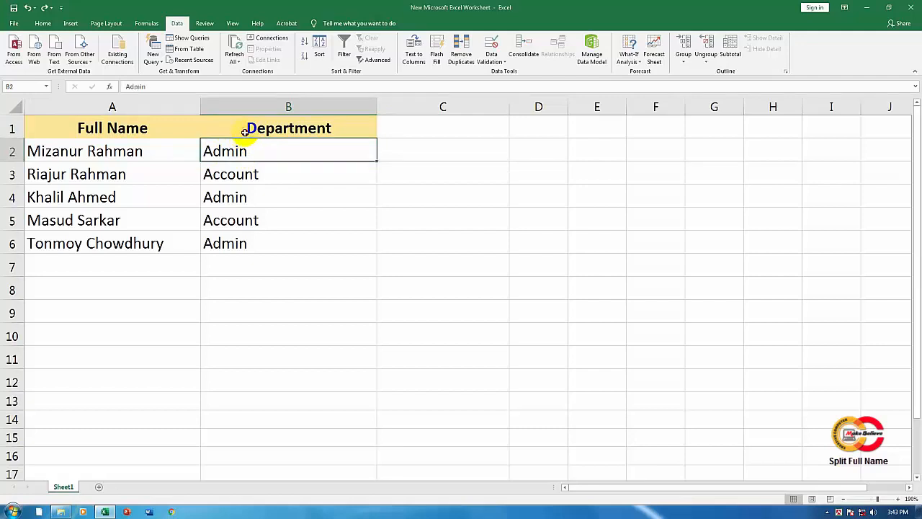
key("Up")
right_click(245, 131)
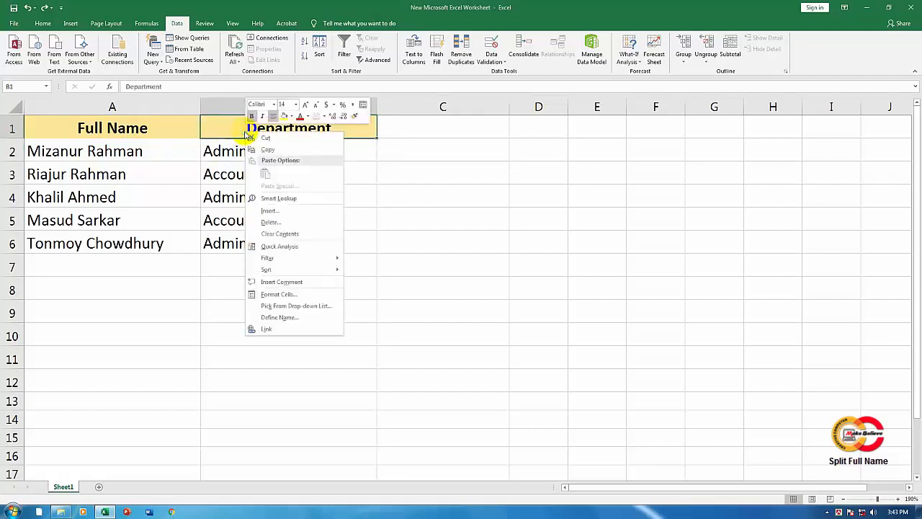
left_click(273, 212)
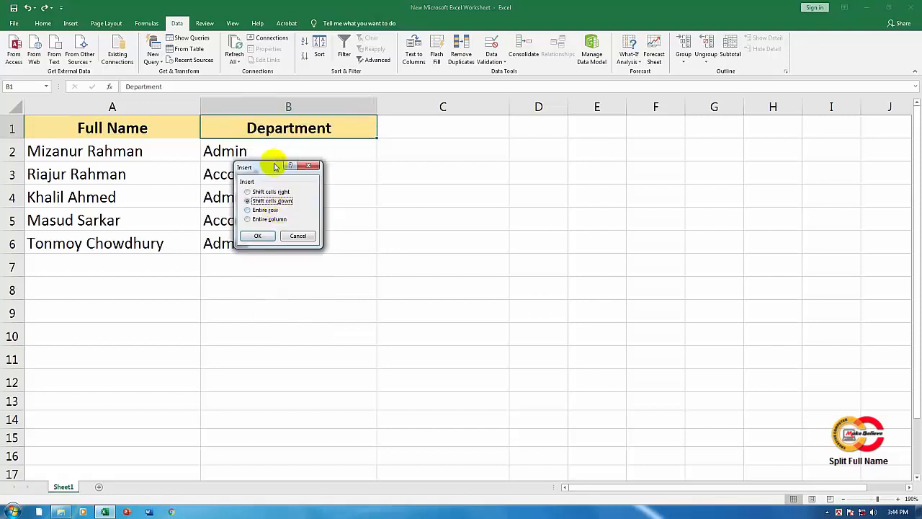
left_click_drag(275, 167, 441, 189)
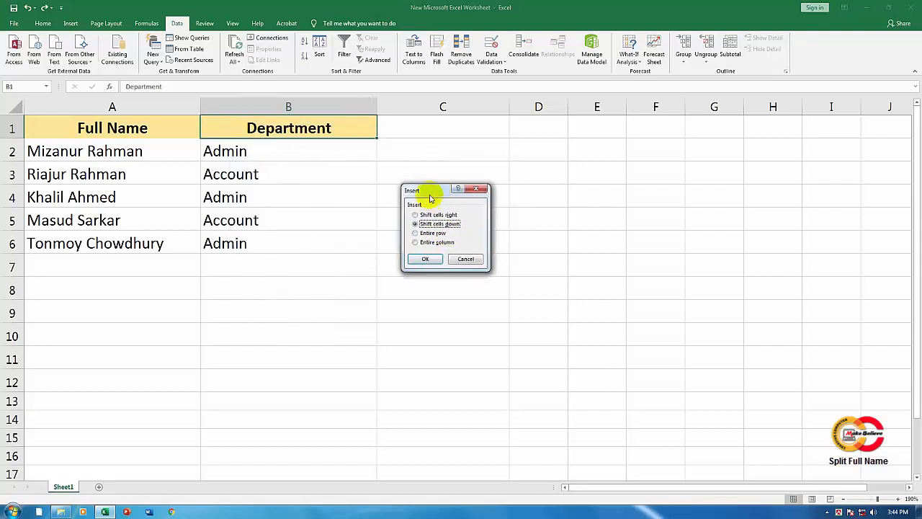
left_click(444, 244)
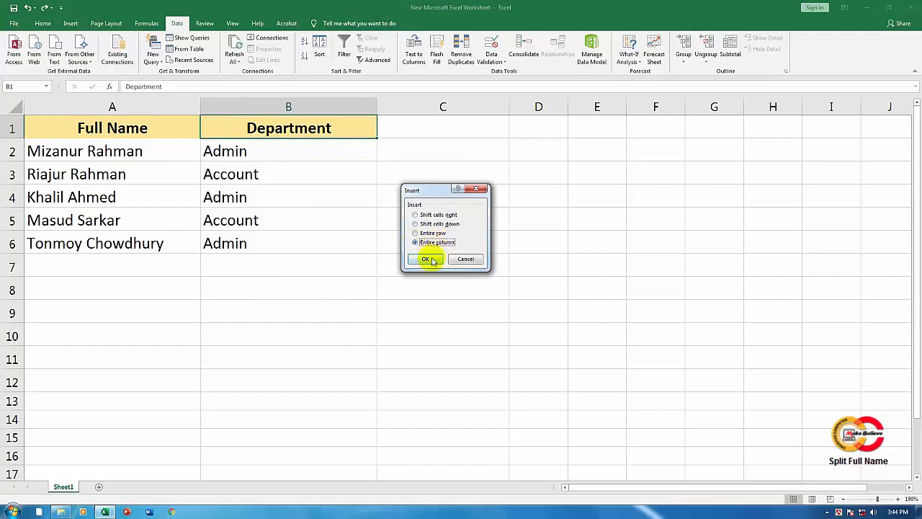
left_click(430, 260)
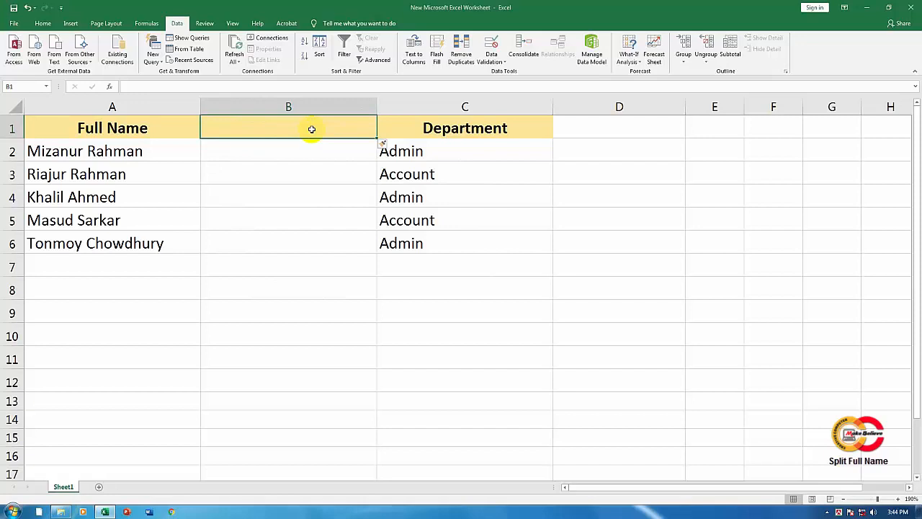
type("First Name")
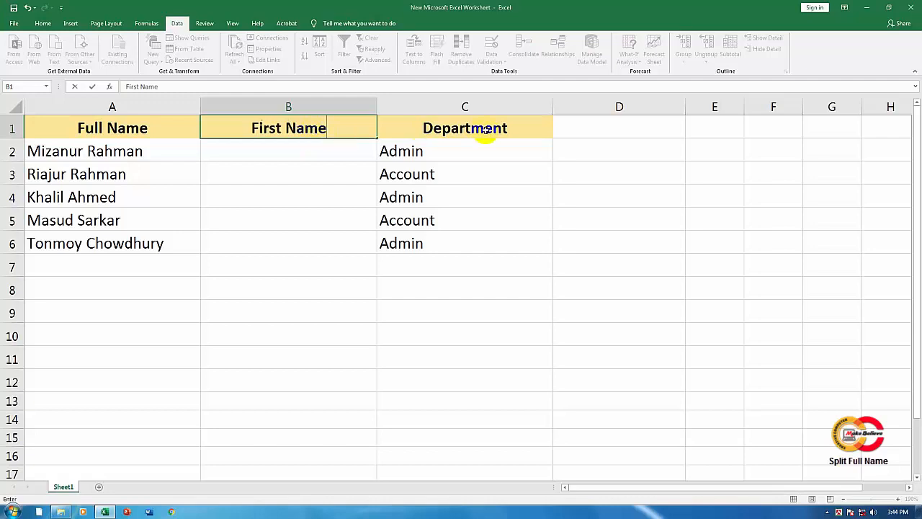
Step: Insert another entire column between First Name and Department and enter the heading "Last Name" in C1
left_click(486, 130)
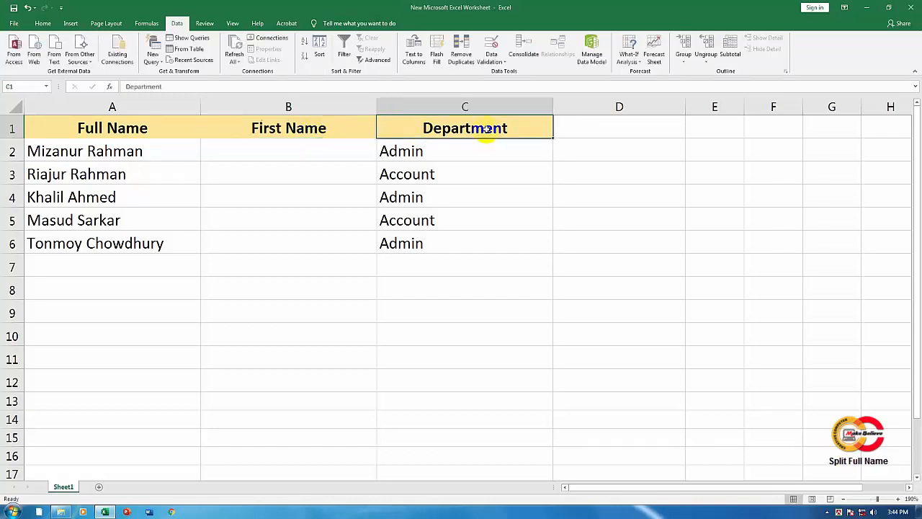
right_click(488, 131)
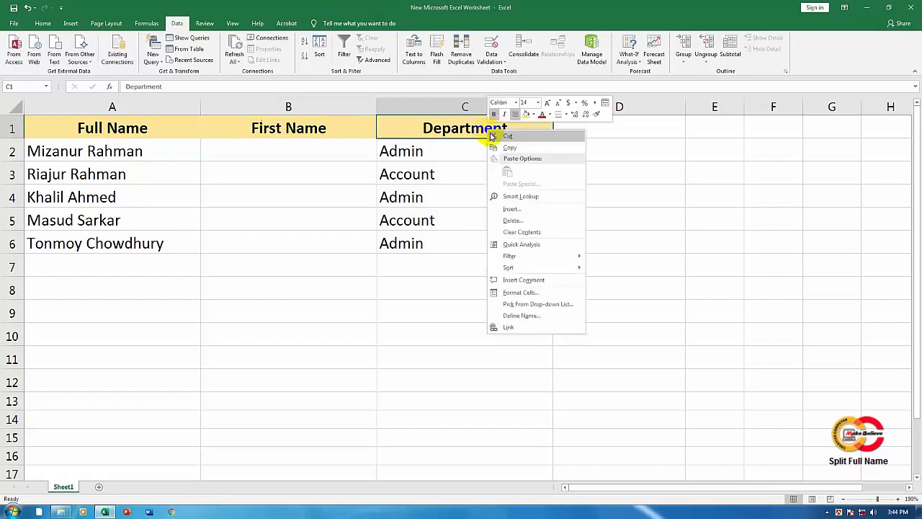
left_click(513, 210)
left_click_drag(508, 172, 497, 194)
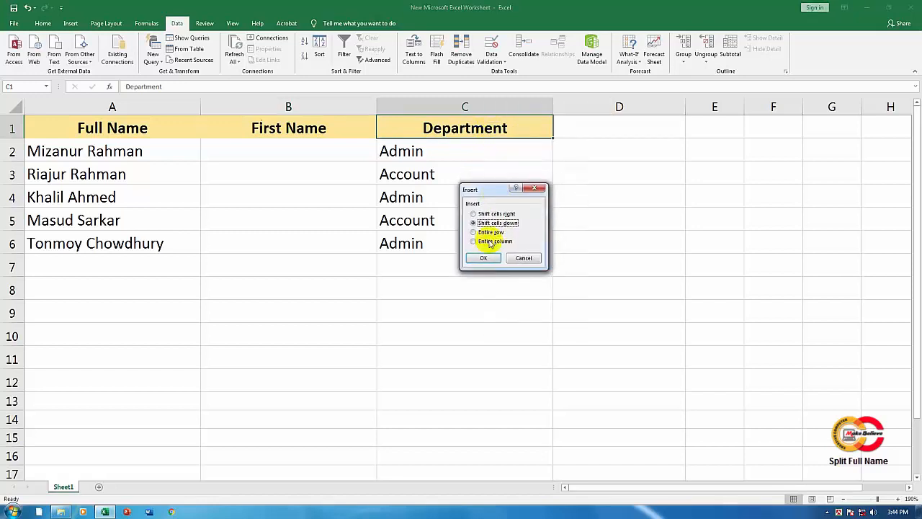
left_click(483, 240)
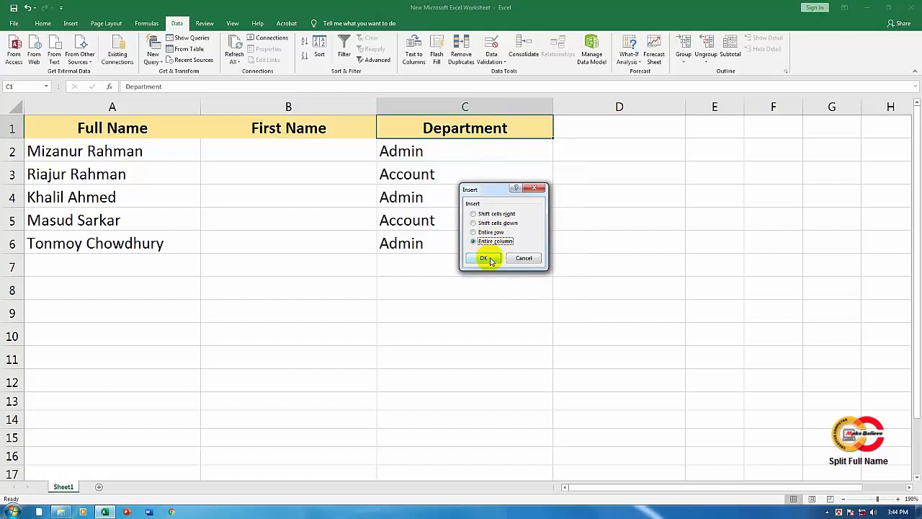
left_click(486, 259)
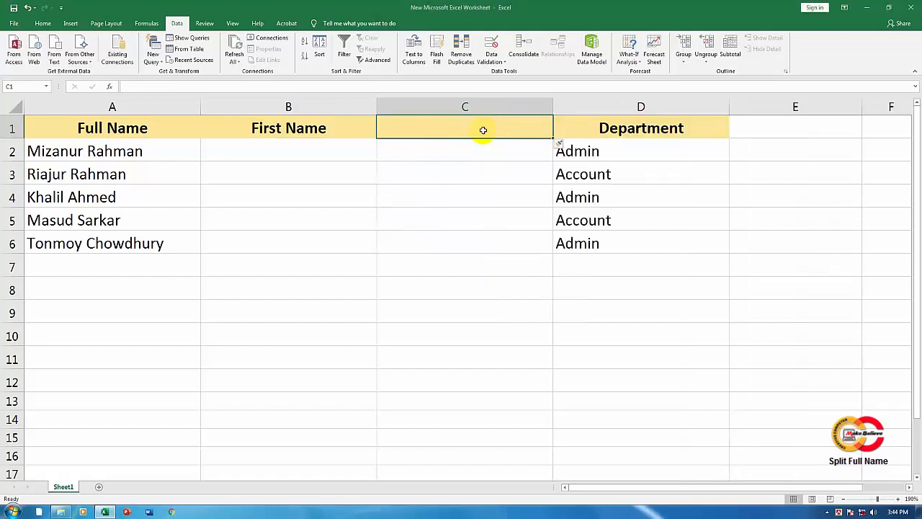
type("Last Name")
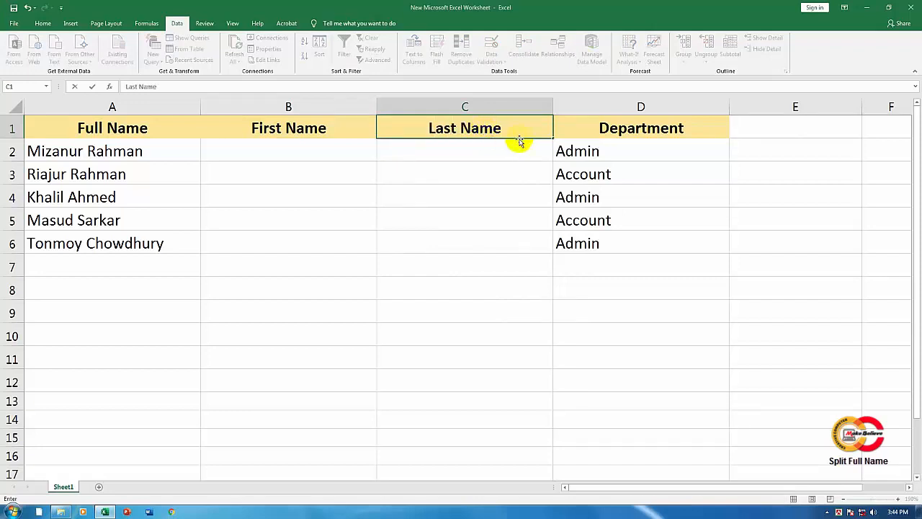
left_click(364, 151)
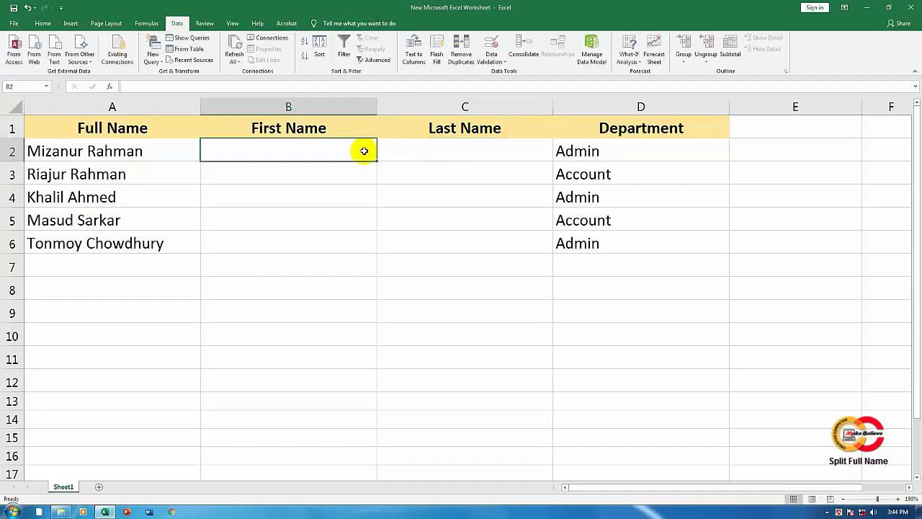
Step: Review the full names in A2:A6 against the empty First Name and Last Name columns
left_click(88, 153)
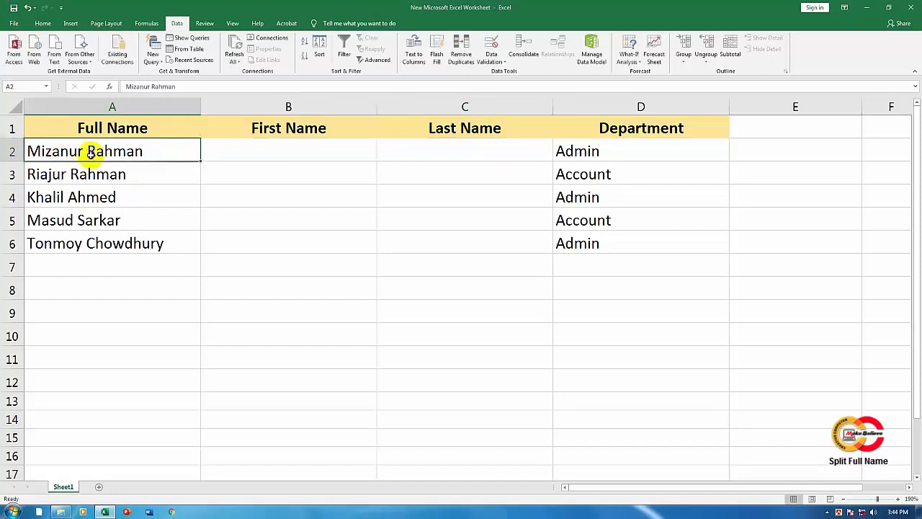
key("Right")
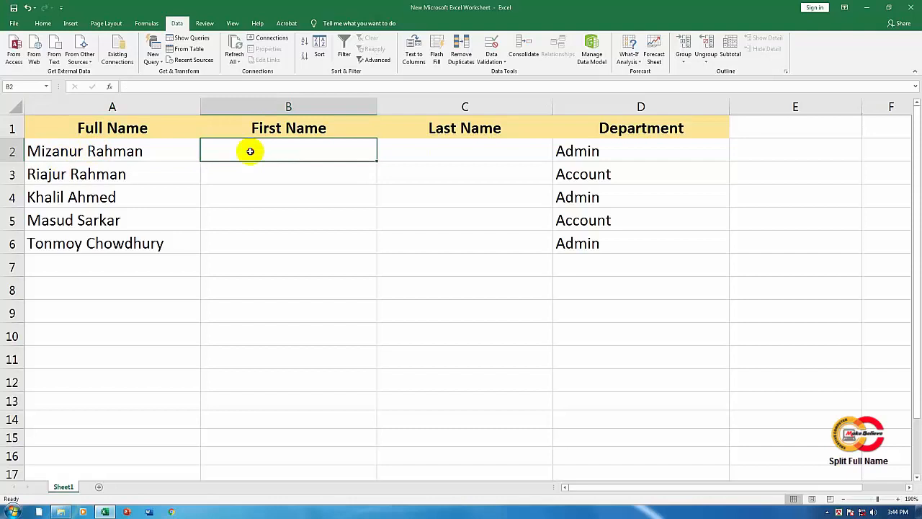
left_click(194, 152)
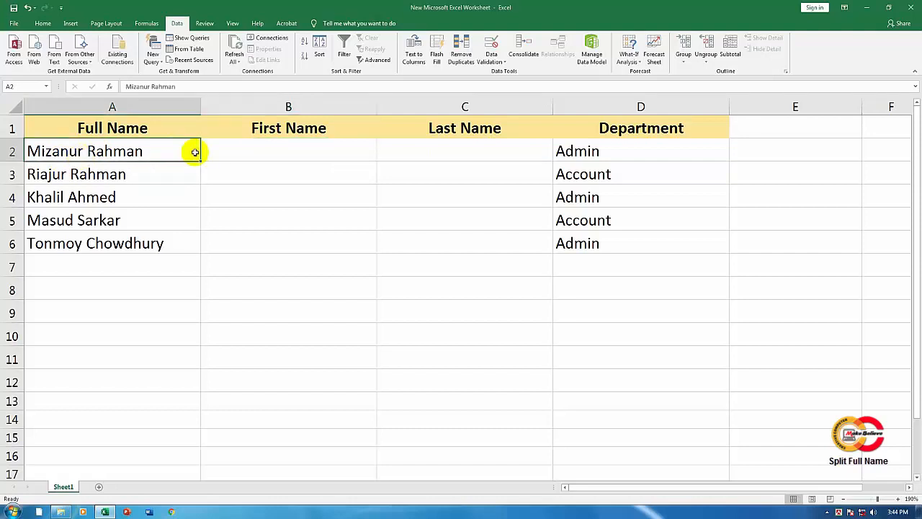
left_click(294, 152)
left_click(372, 151)
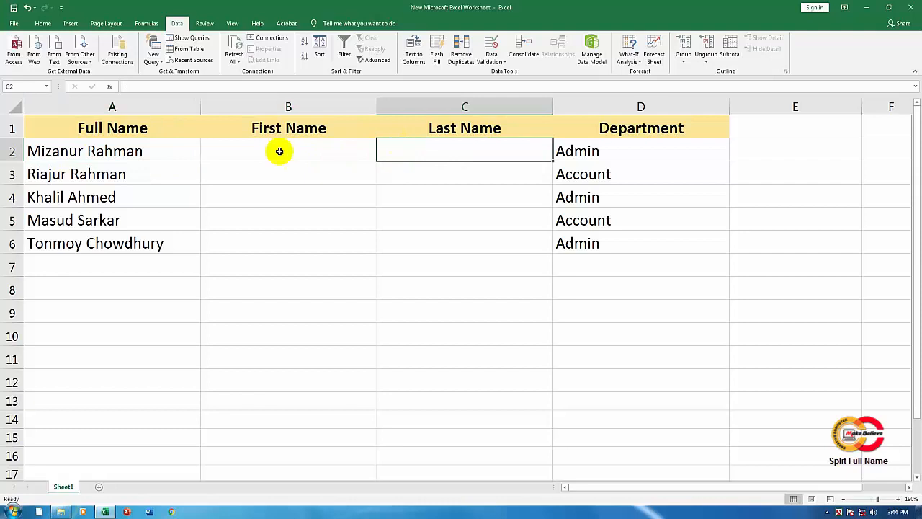
left_click(173, 144)
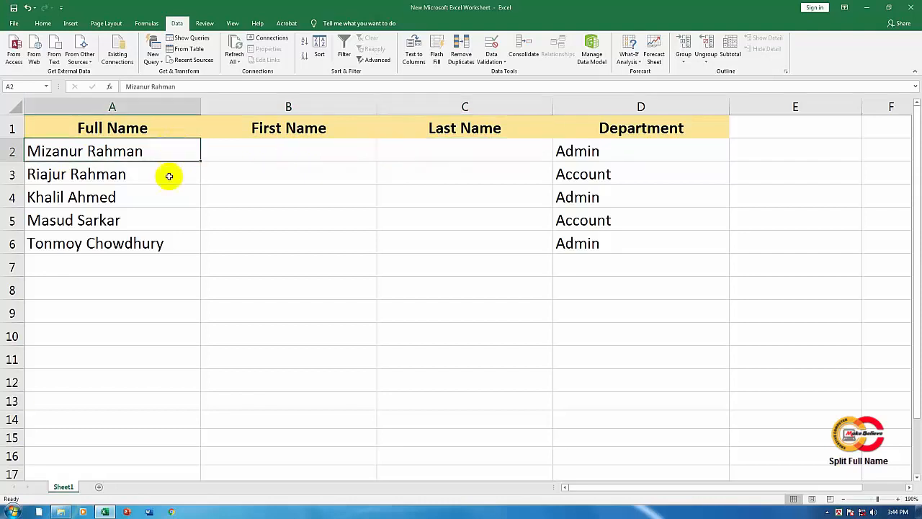
left_click_drag(169, 176, 174, 242)
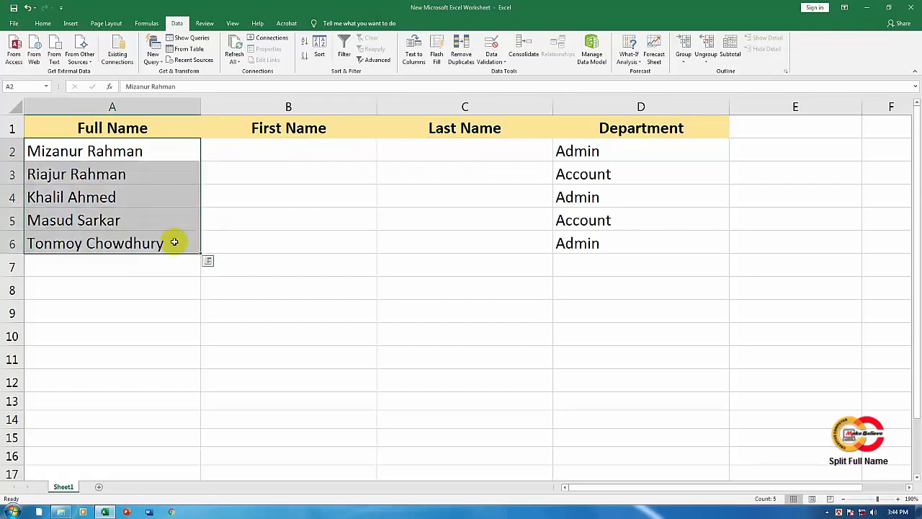
left_click(176, 151)
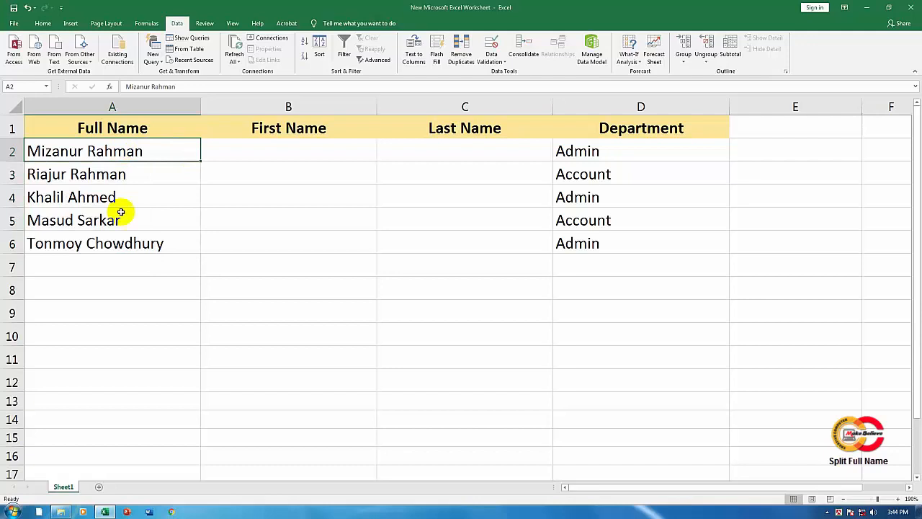
left_click_drag(144, 157, 154, 241)
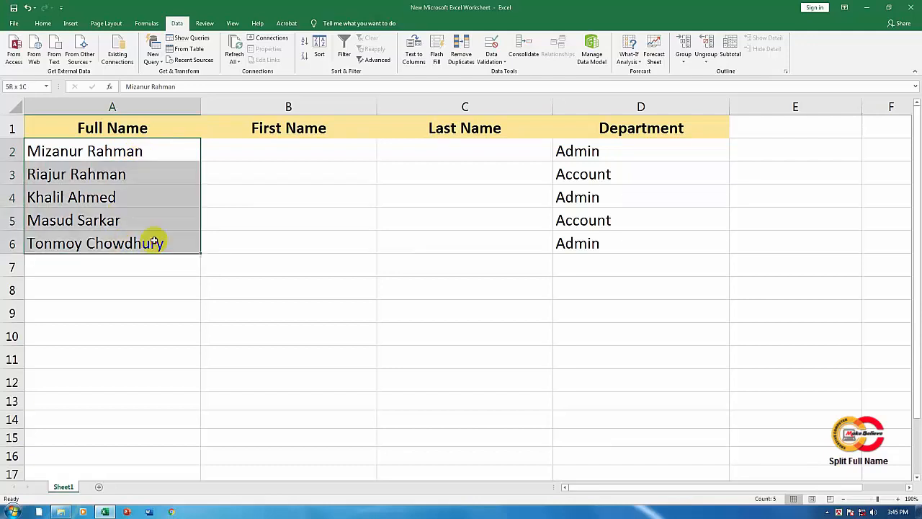
left_click(168, 154)
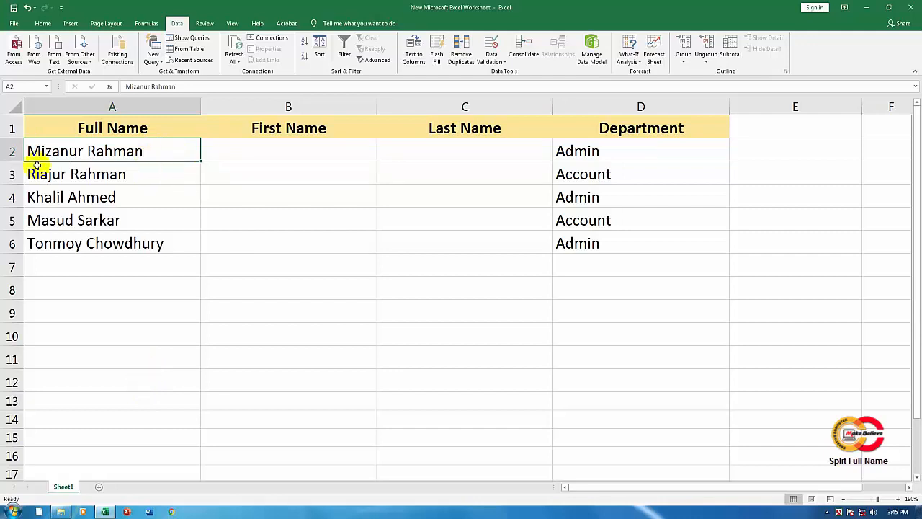
left_click(59, 178)
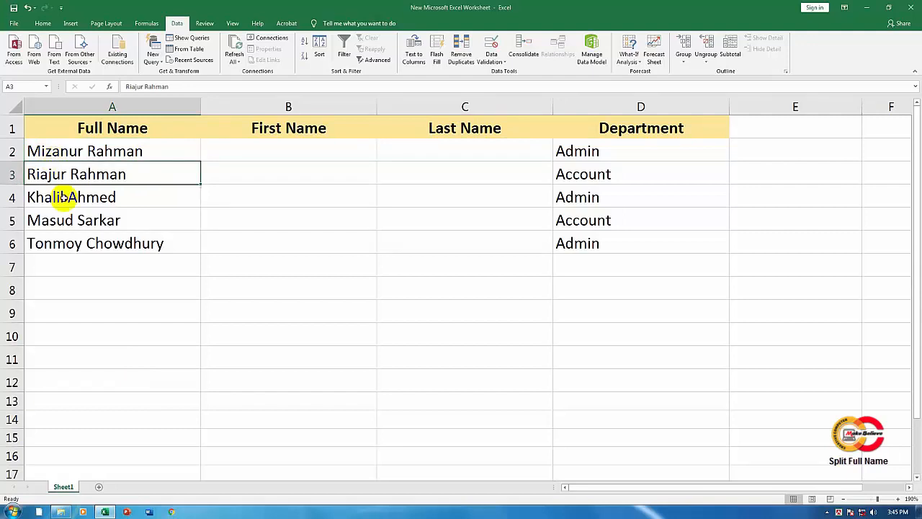
left_click(63, 197)
left_click(72, 248)
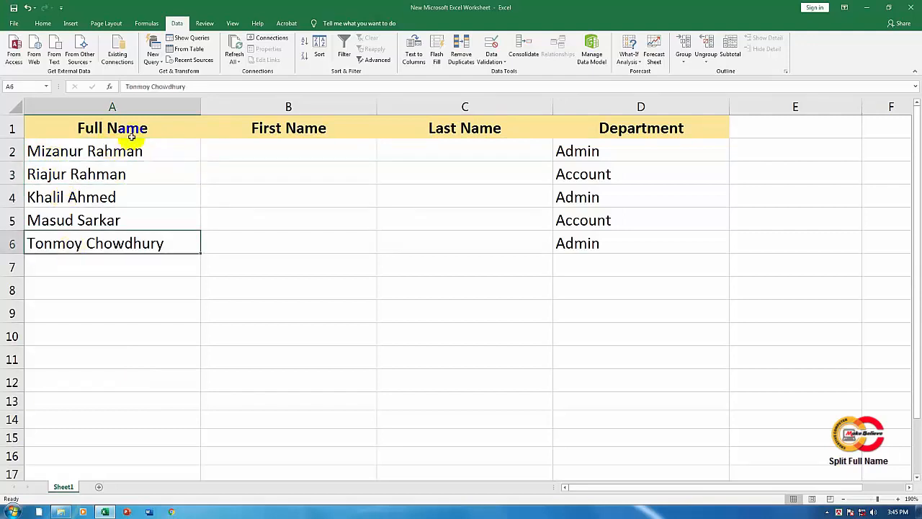
left_click_drag(154, 153, 157, 243)
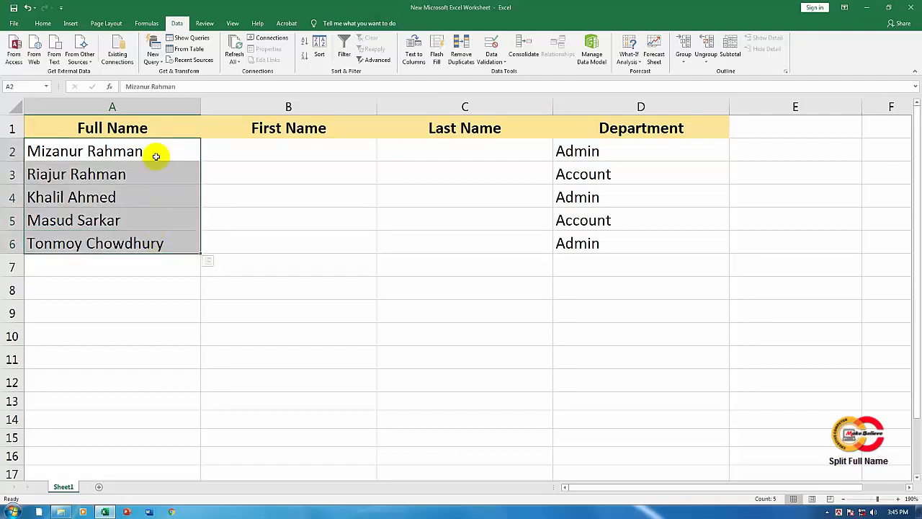
left_click_drag(154, 153, 156, 312)
left_click_drag(162, 256, 166, 235)
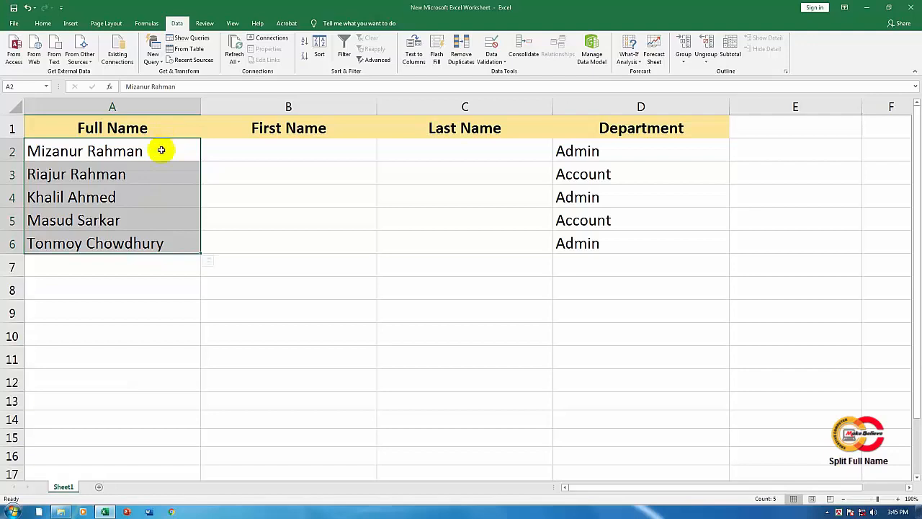
left_click(156, 157)
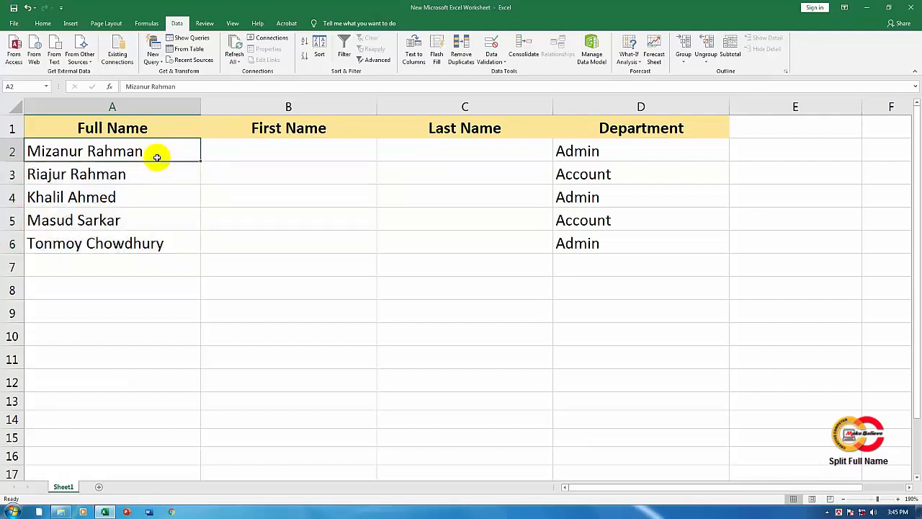
left_click(156, 170)
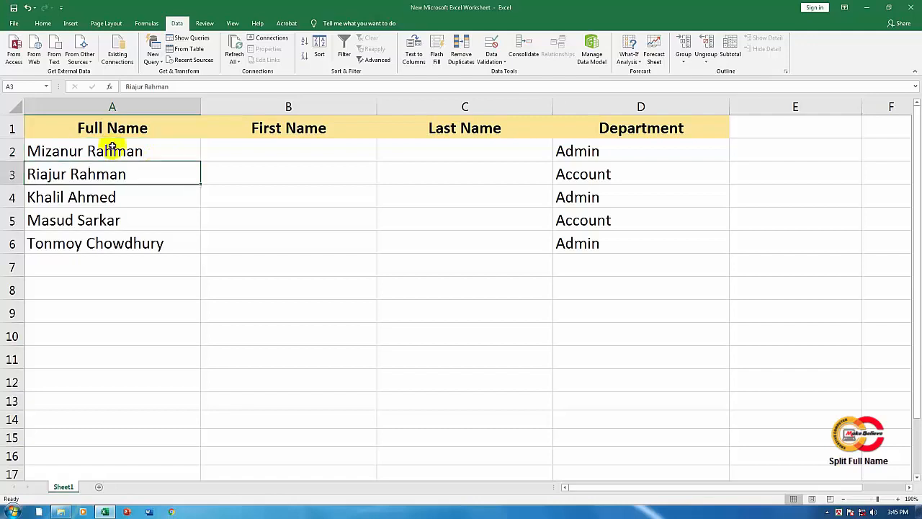
Step: Start Text to Columns on the full names in A2:A6 and choose the Delimited data type
left_click(81, 148)
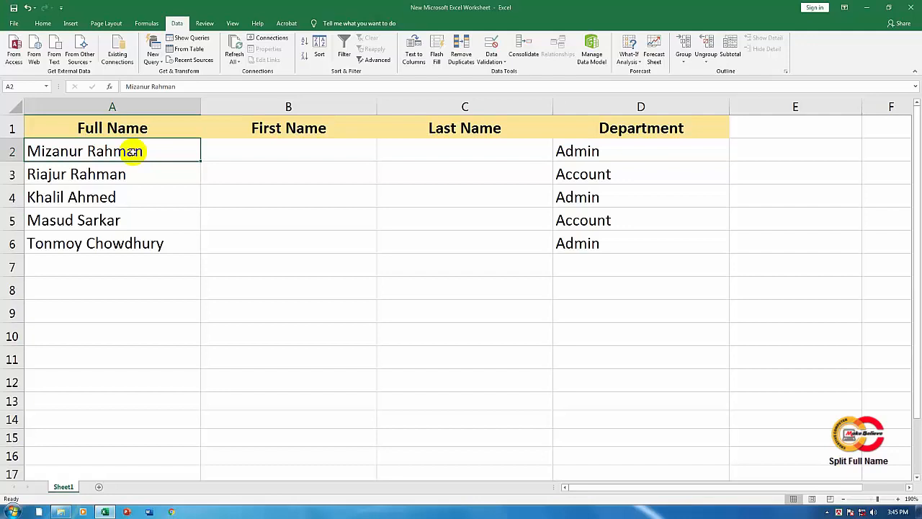
key("ctrl+shift+Down")
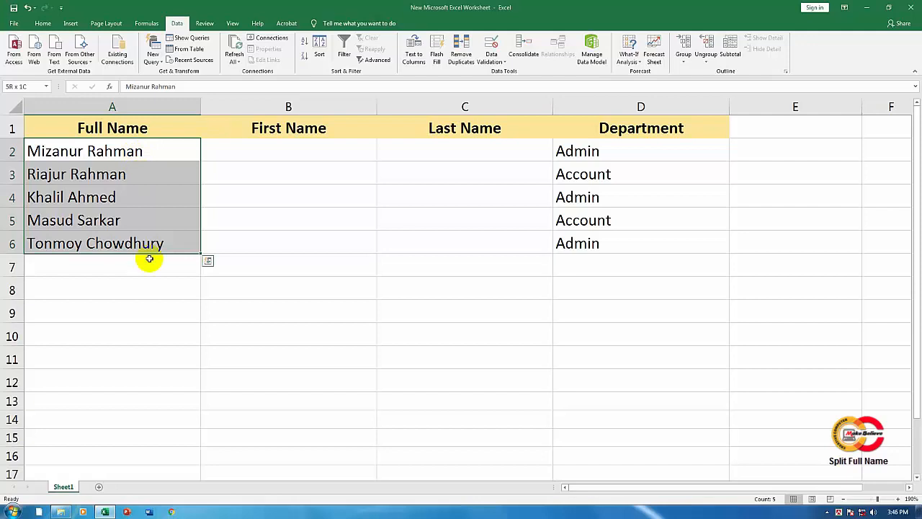
left_click_drag(149, 259, 150, 258)
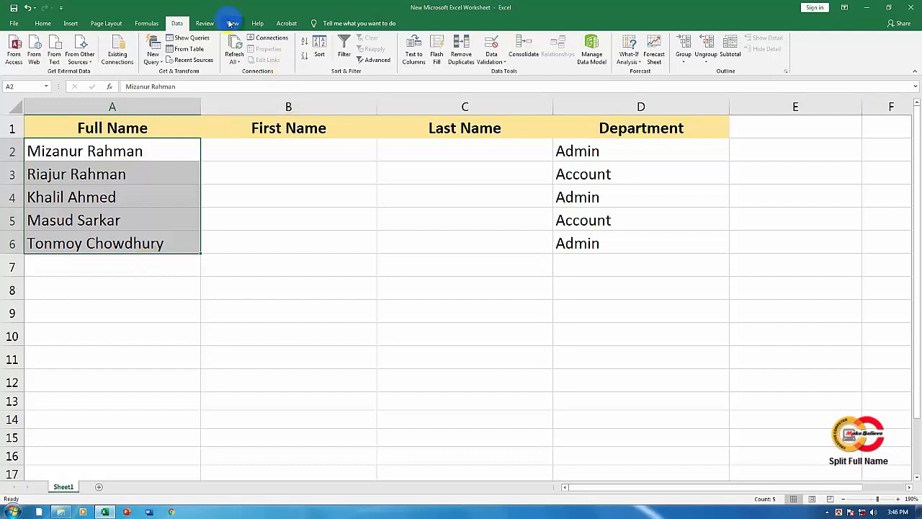
left_click(176, 26)
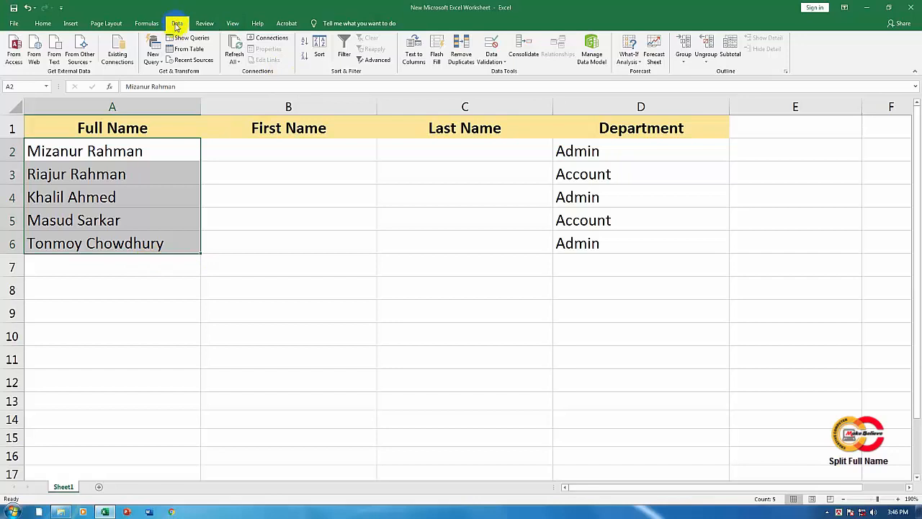
left_click(45, 25)
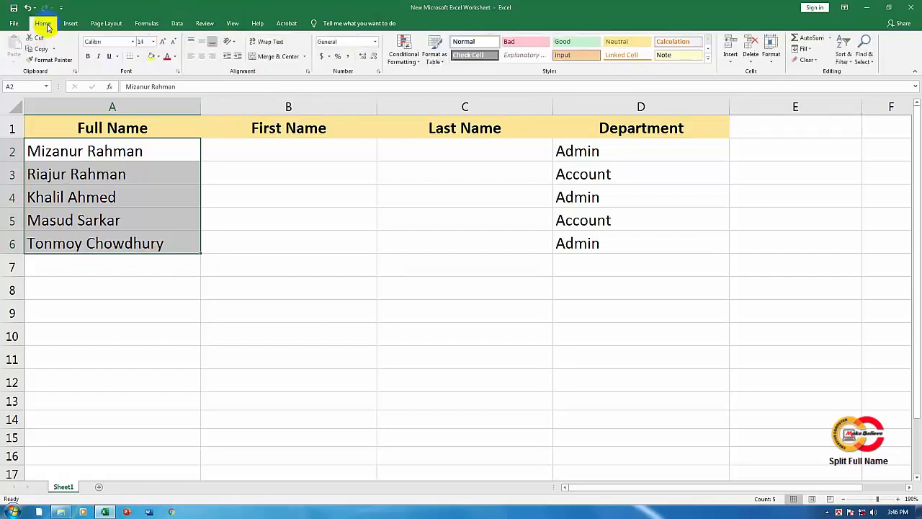
left_click(177, 25)
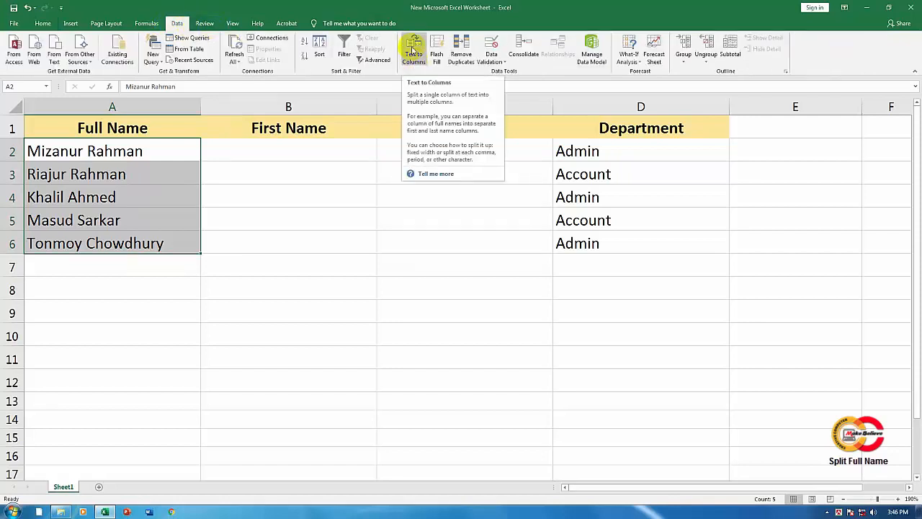
left_click(422, 62)
left_click(416, 49)
left_click_drag(503, 196, 355, 174)
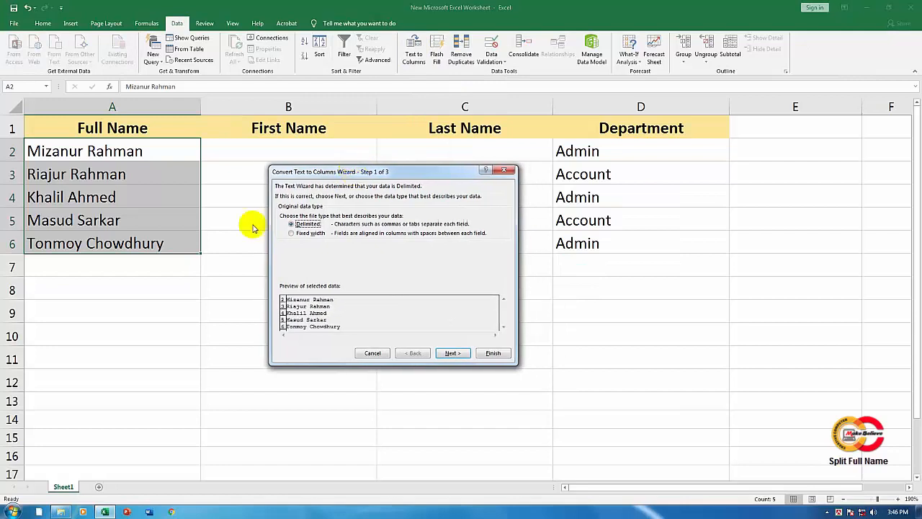
left_click(320, 225)
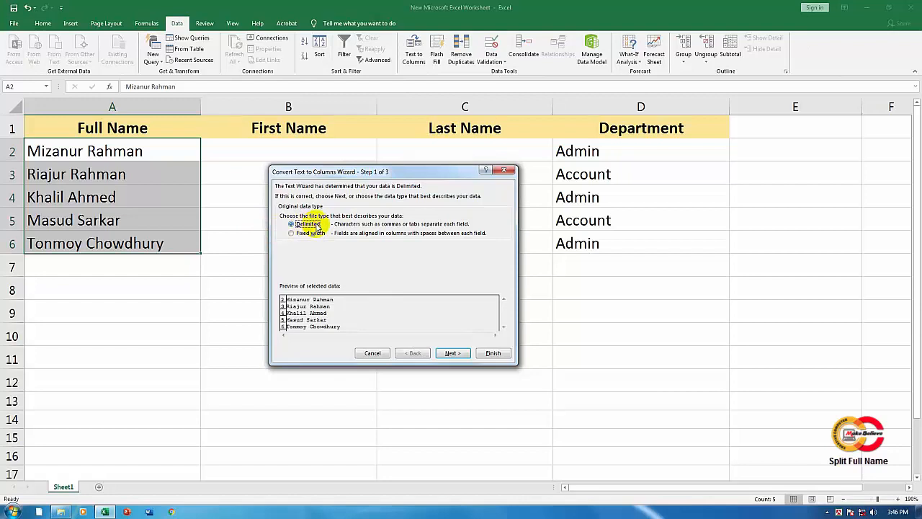
left_click(450, 353)
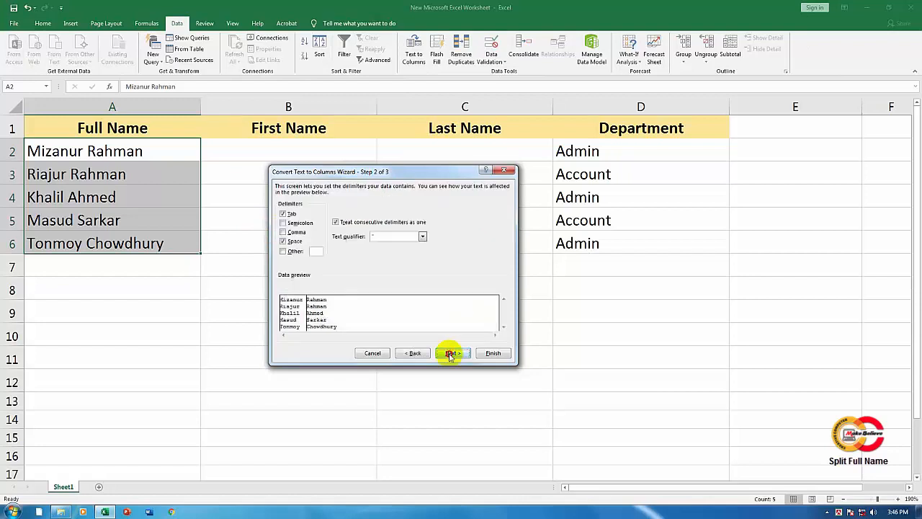
Step: Use Tab and Space as the delimiters for splitting the names
left_click(283, 213)
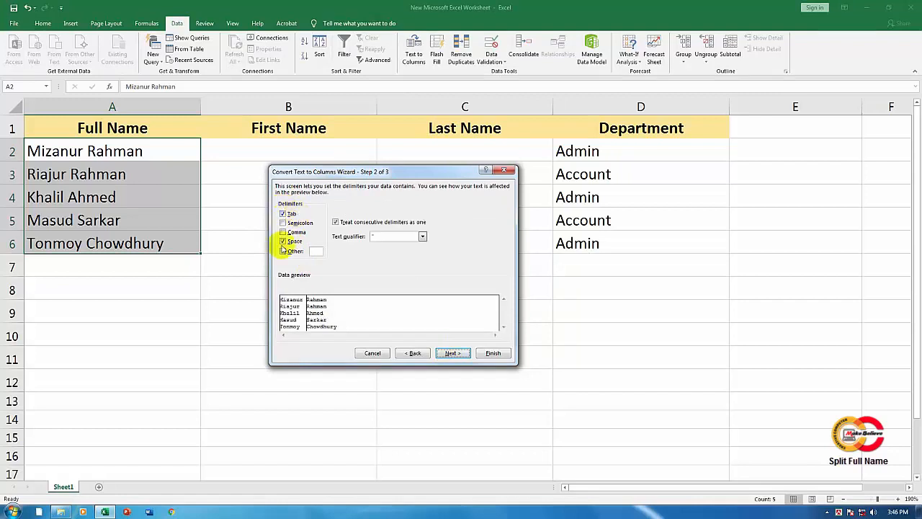
left_click(284, 242)
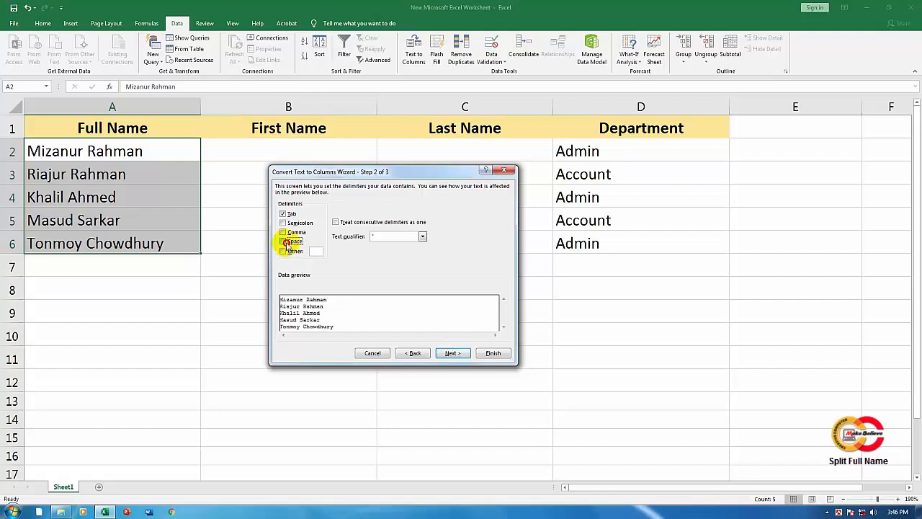
left_click(284, 242)
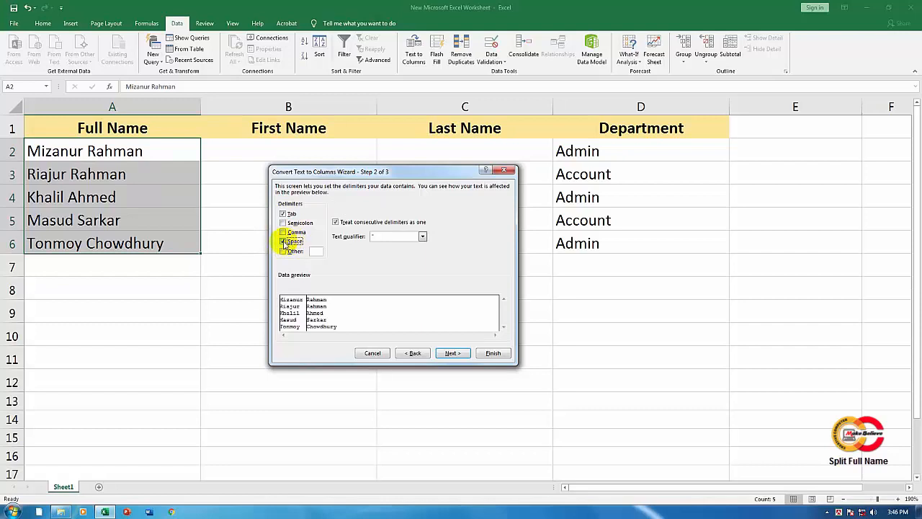
left_click(454, 353)
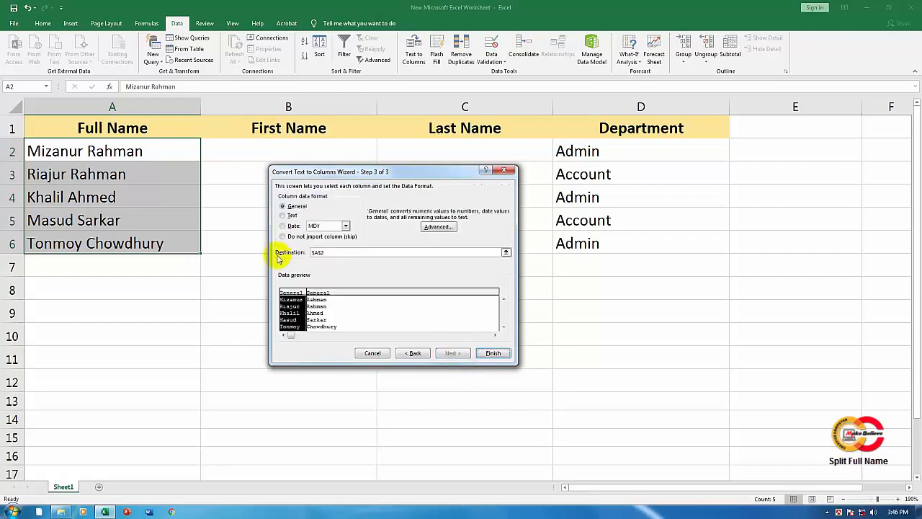
Step: Set the destination of the split data to cell B2 and finish the conversion
left_click(338, 252)
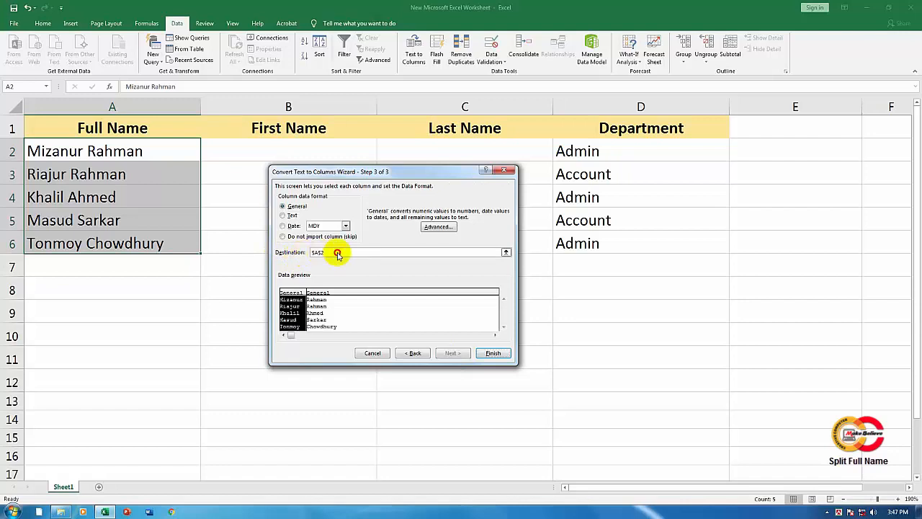
left_click_drag(336, 253, 312, 252)
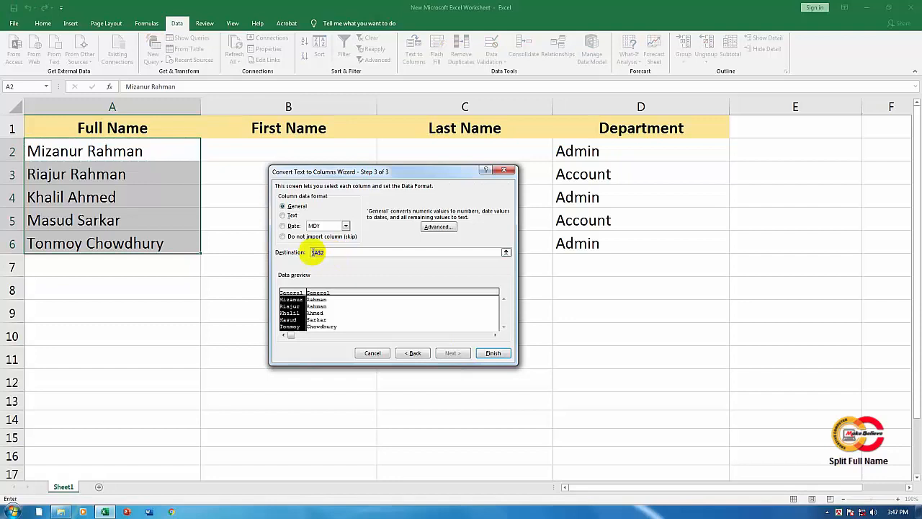
left_click_drag(320, 175, 334, 222)
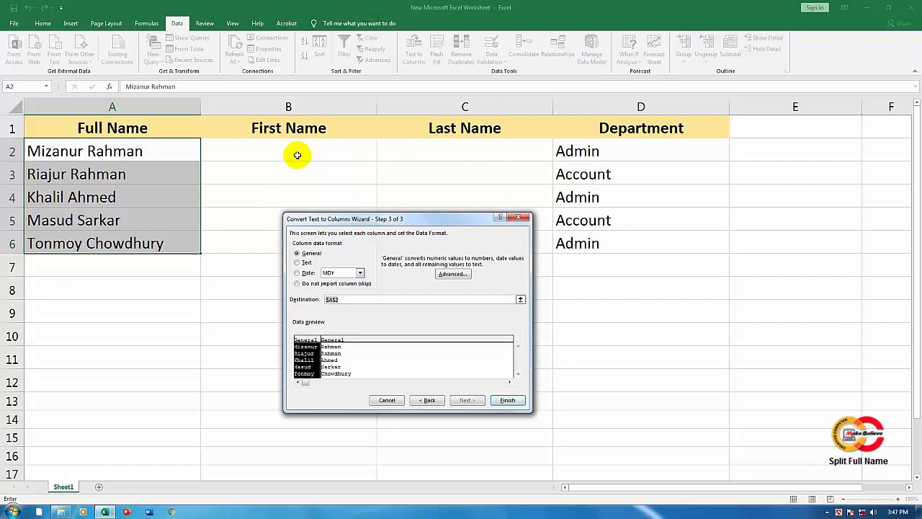
left_click(267, 152)
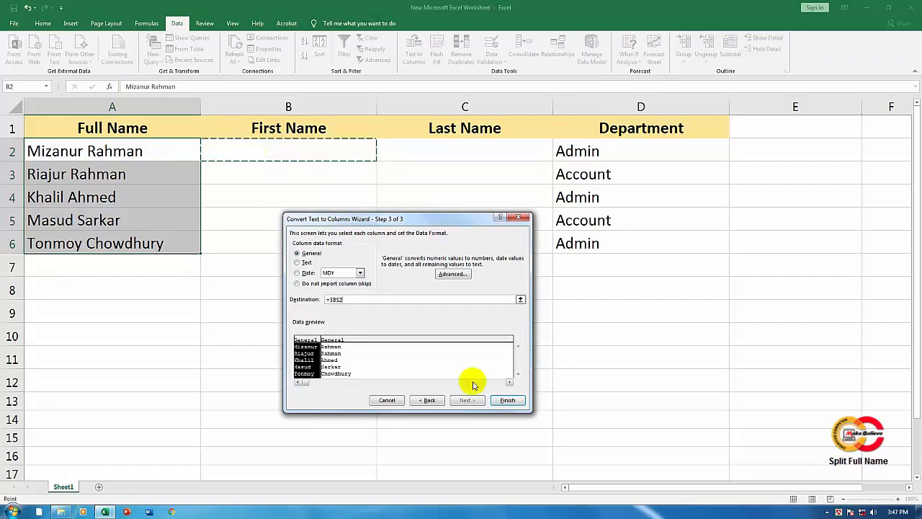
left_click(508, 400)
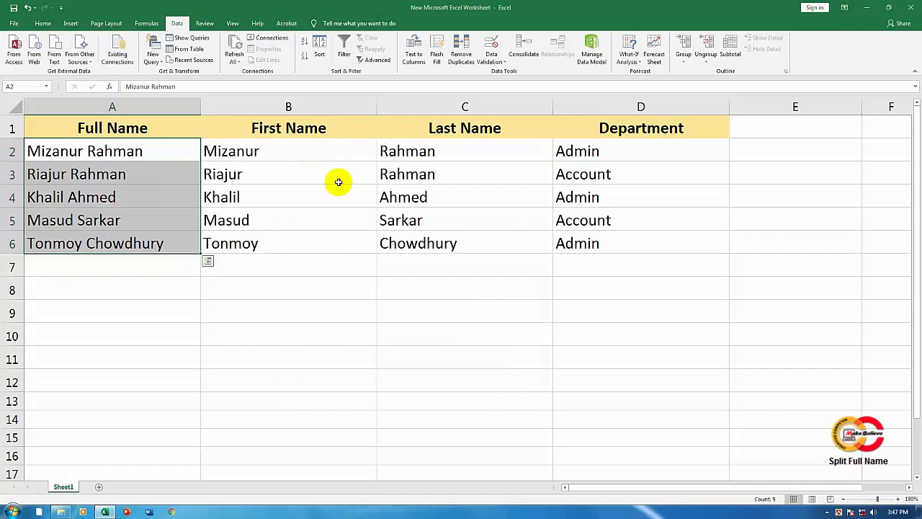
Step: Compare the original full names in column A with the split entries under First Name and Last Name
key("Right")
left_click(144, 152)
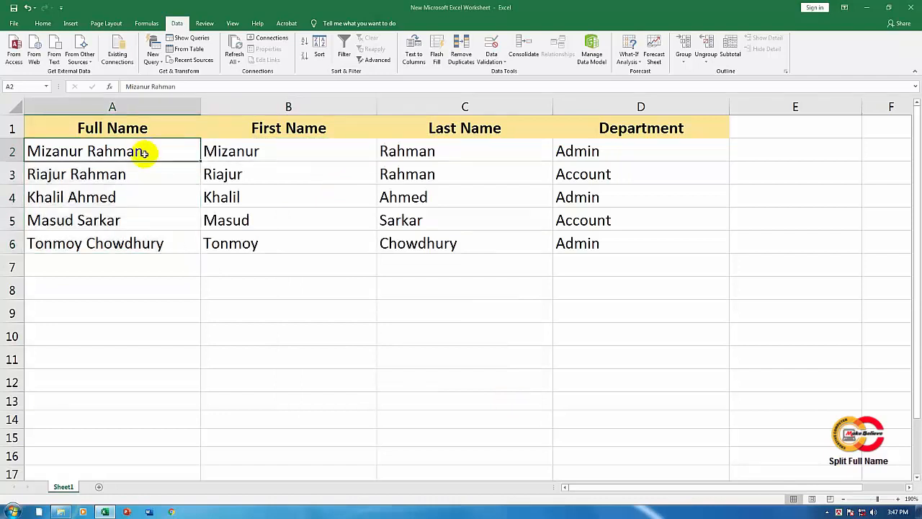
left_click(449, 152)
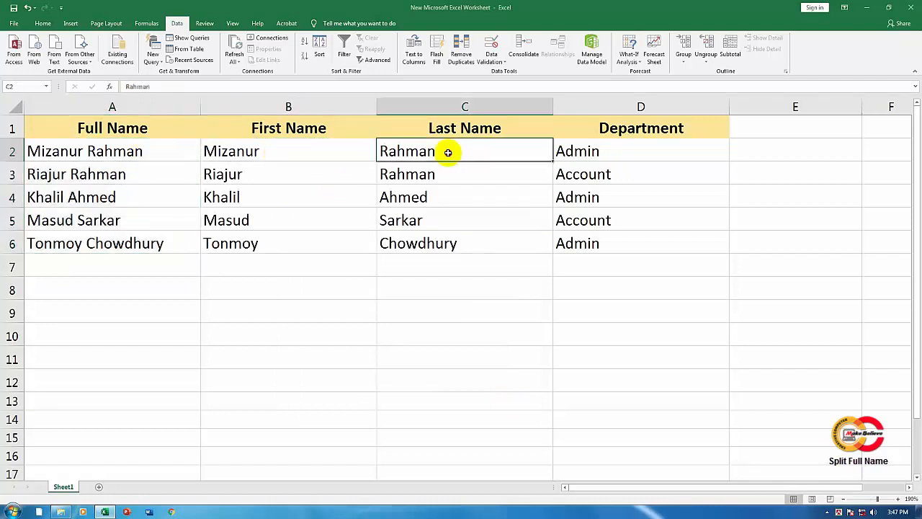
left_click(291, 153)
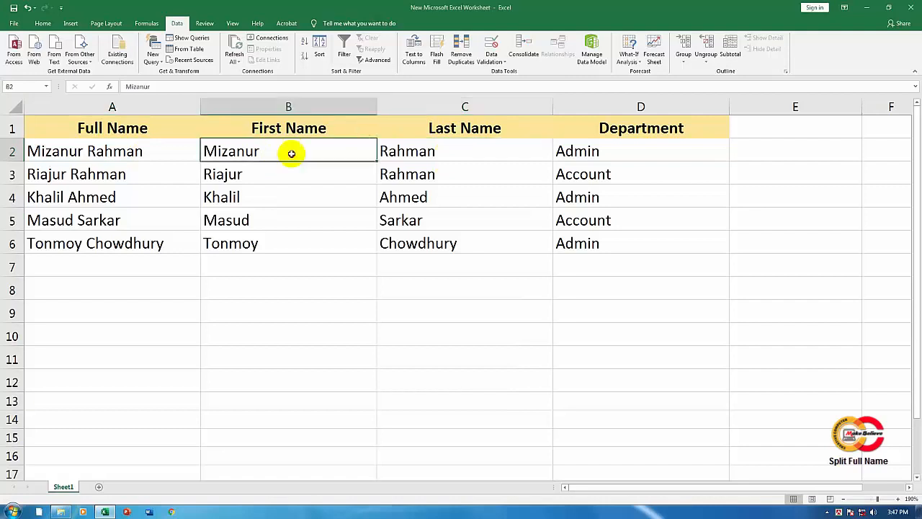
left_click(441, 143)
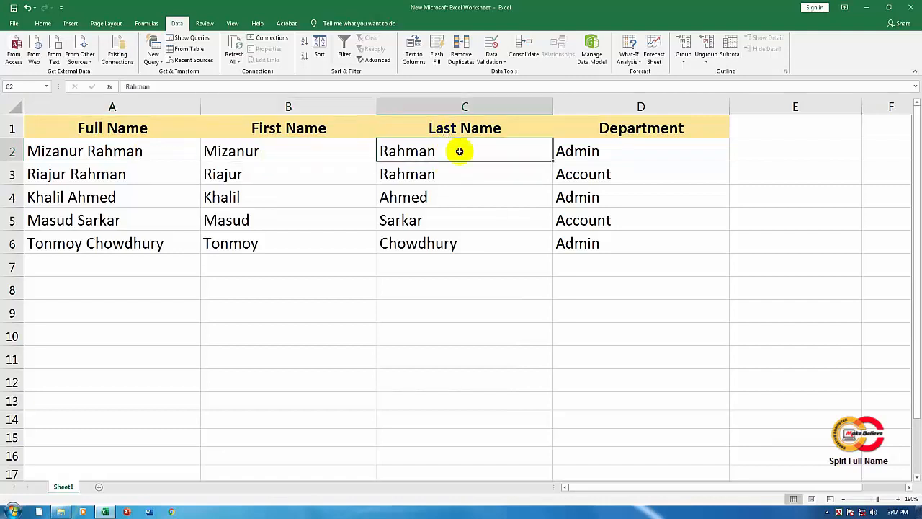
left_click(317, 151)
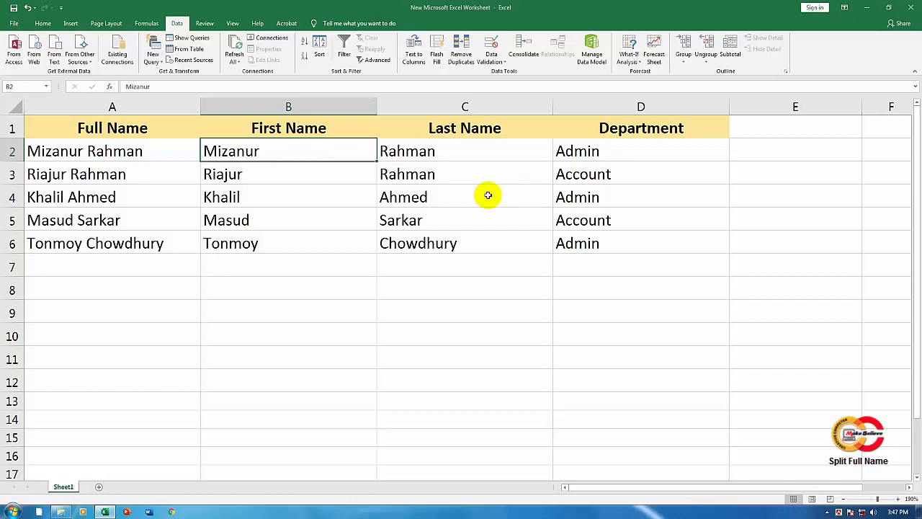
left_click(163, 151)
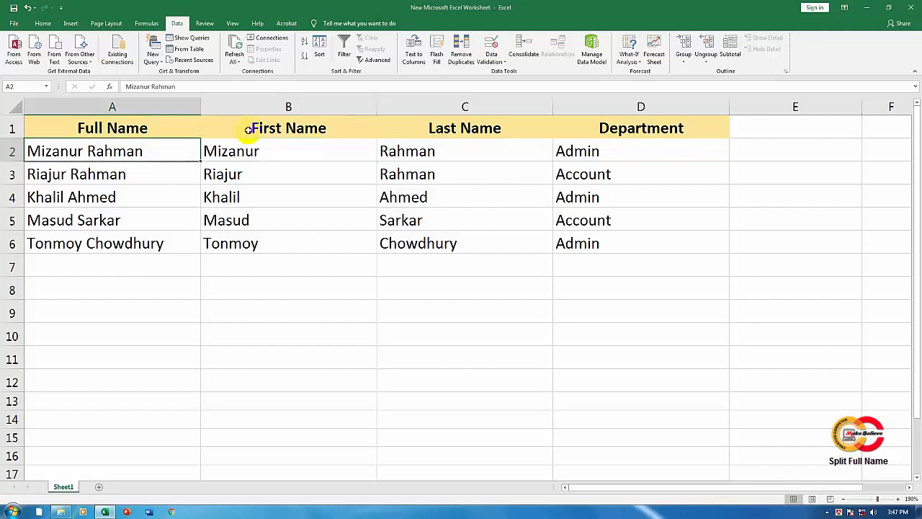
left_click(248, 130)
key("Right")
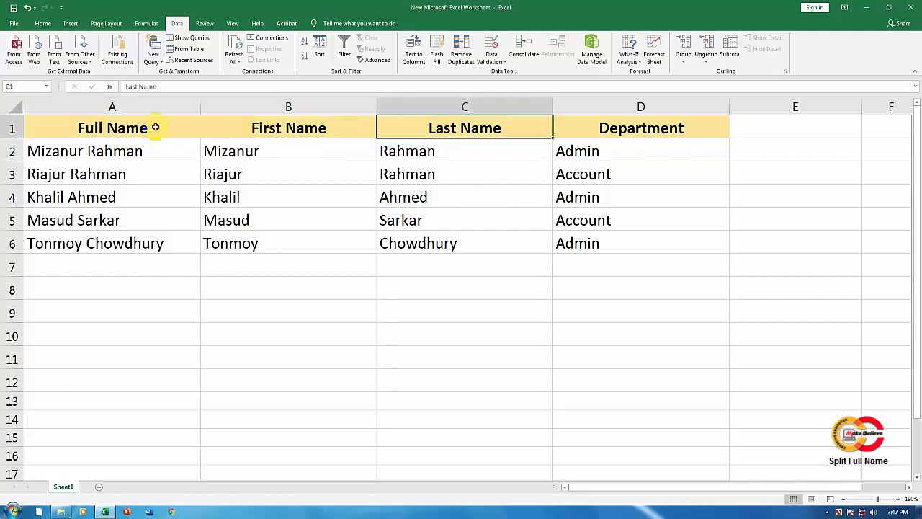
left_click(155, 127)
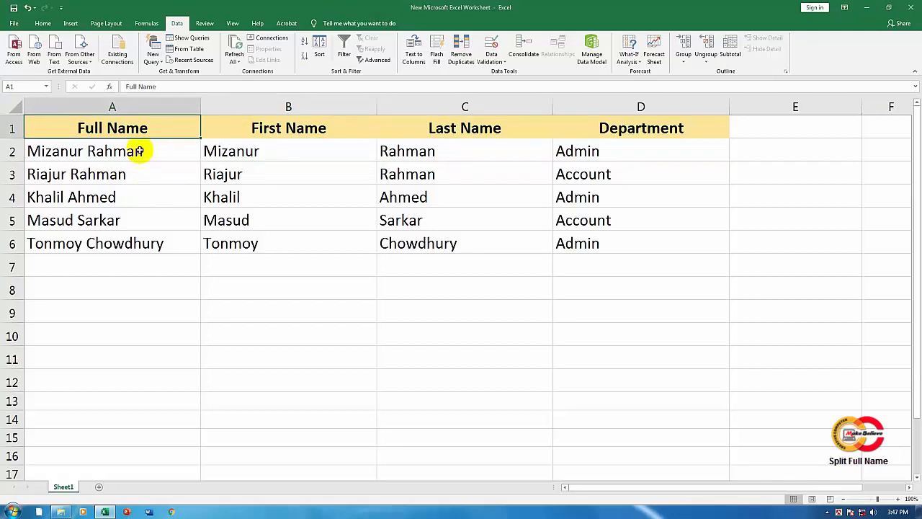
left_click(139, 150)
Step: Delete the entire Full Name column from the sheet
left_click(153, 129)
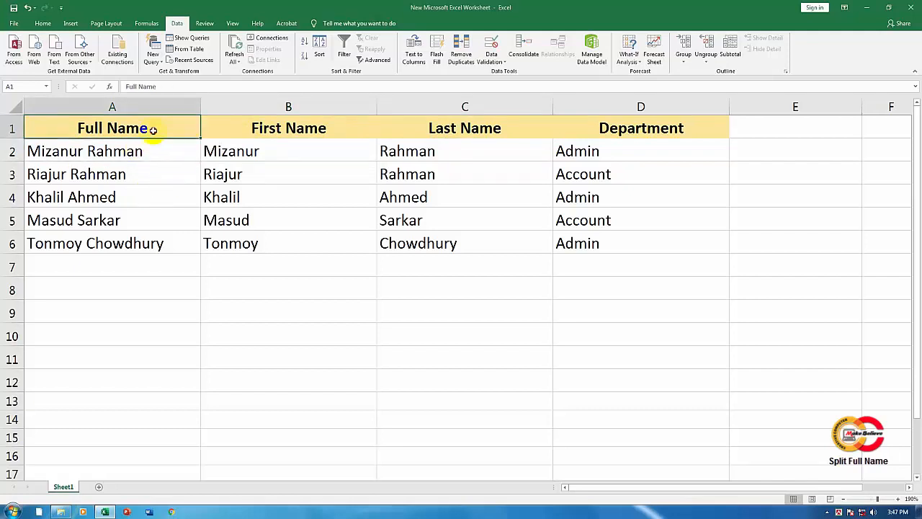
right_click(152, 129)
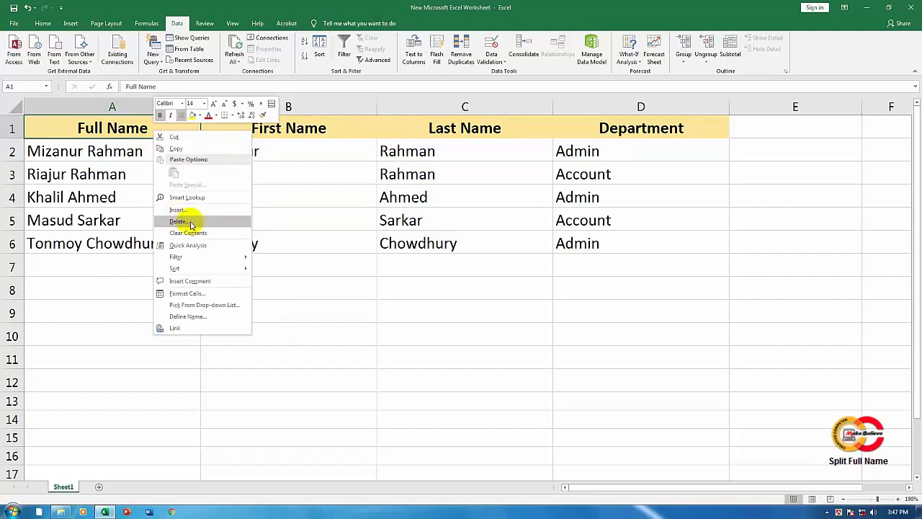
left_click(179, 222)
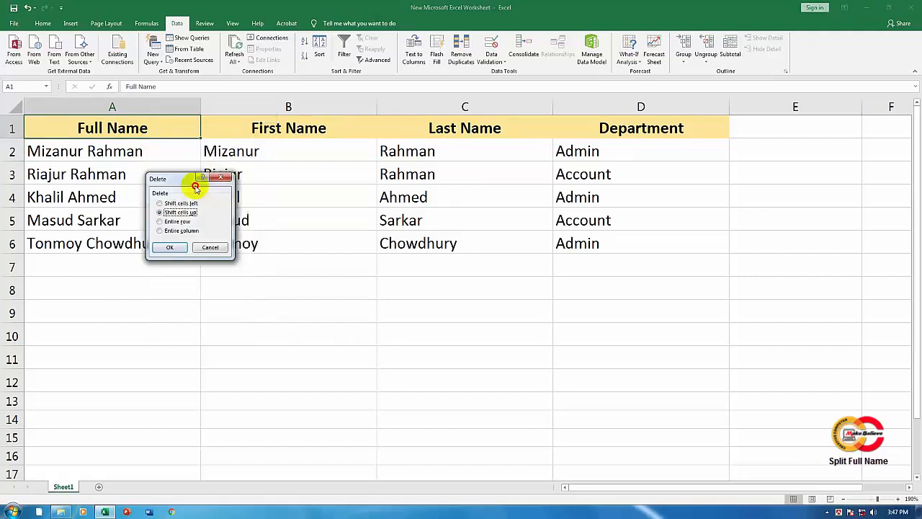
left_click_drag(195, 186, 299, 177)
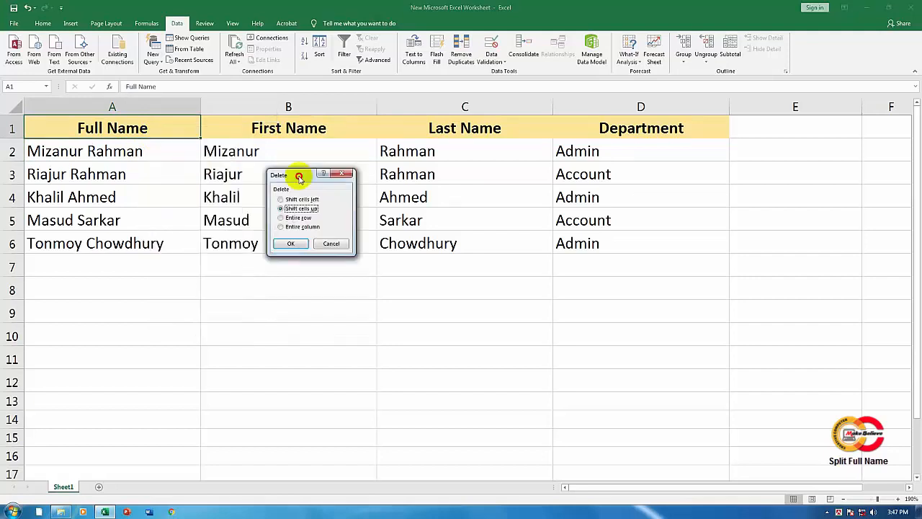
left_click(295, 227)
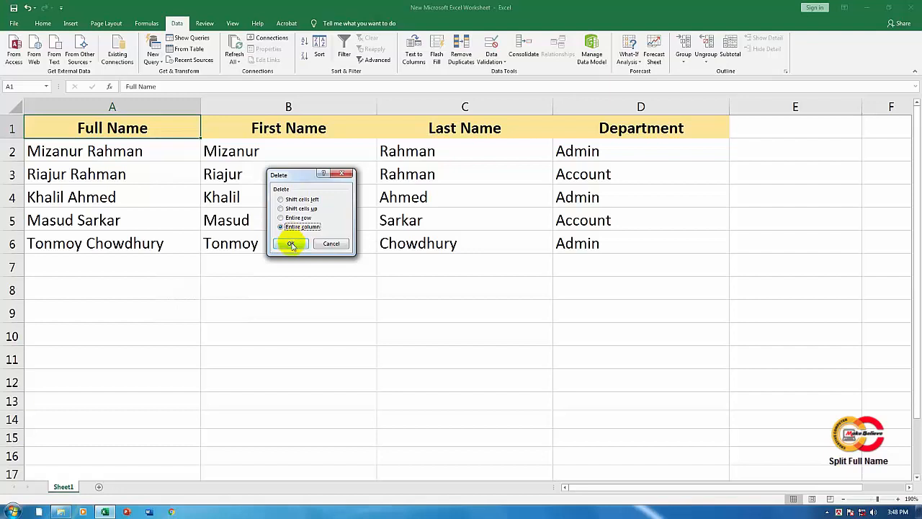
left_click(291, 244)
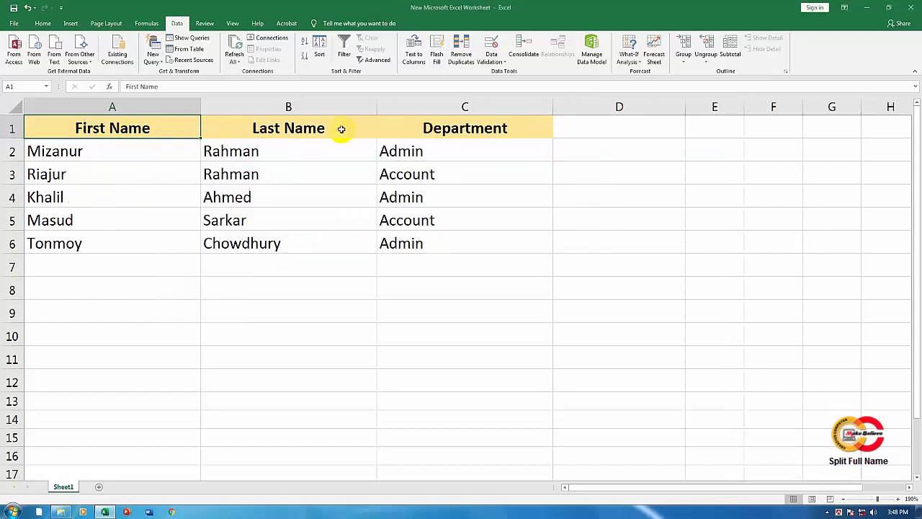
left_click(248, 129)
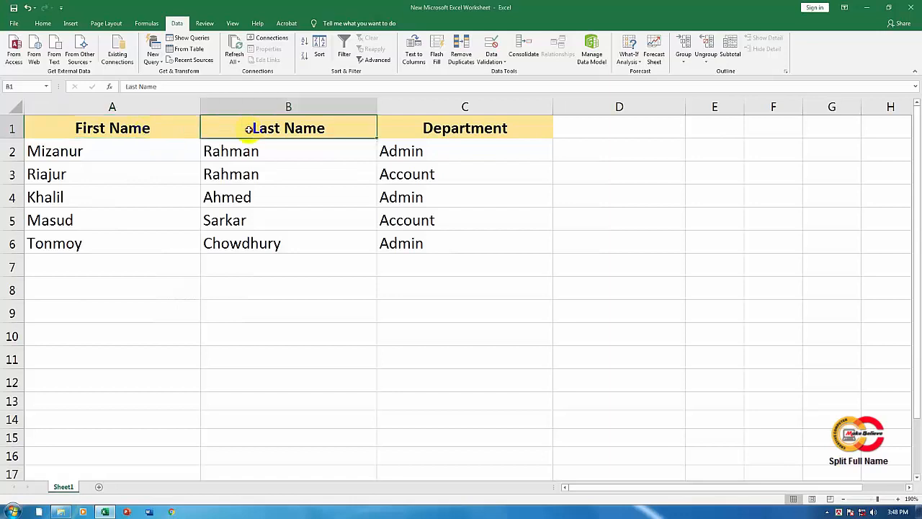